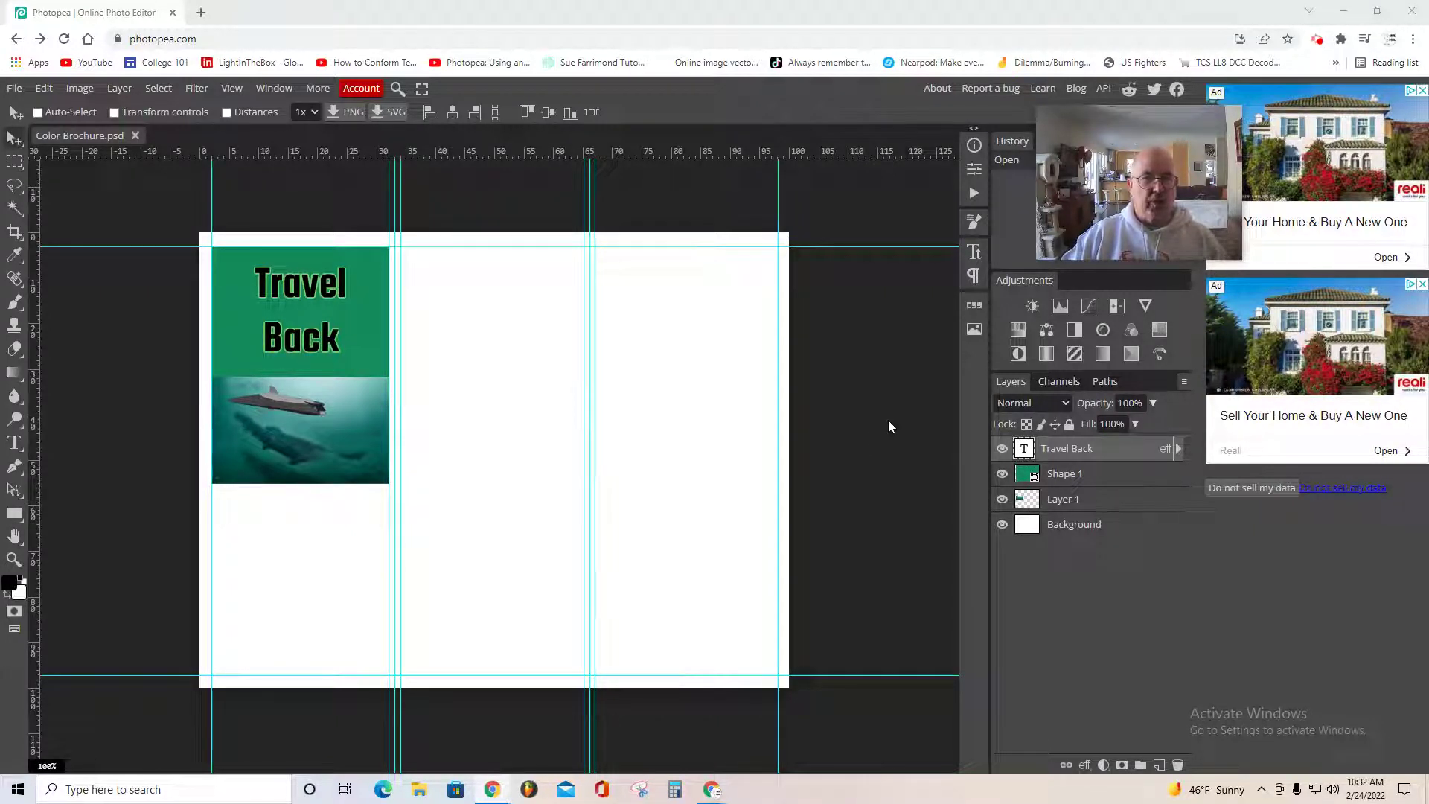
Open the image devonian 2.jpg from the Color Brochure folder on Google Drive
click(13, 89)
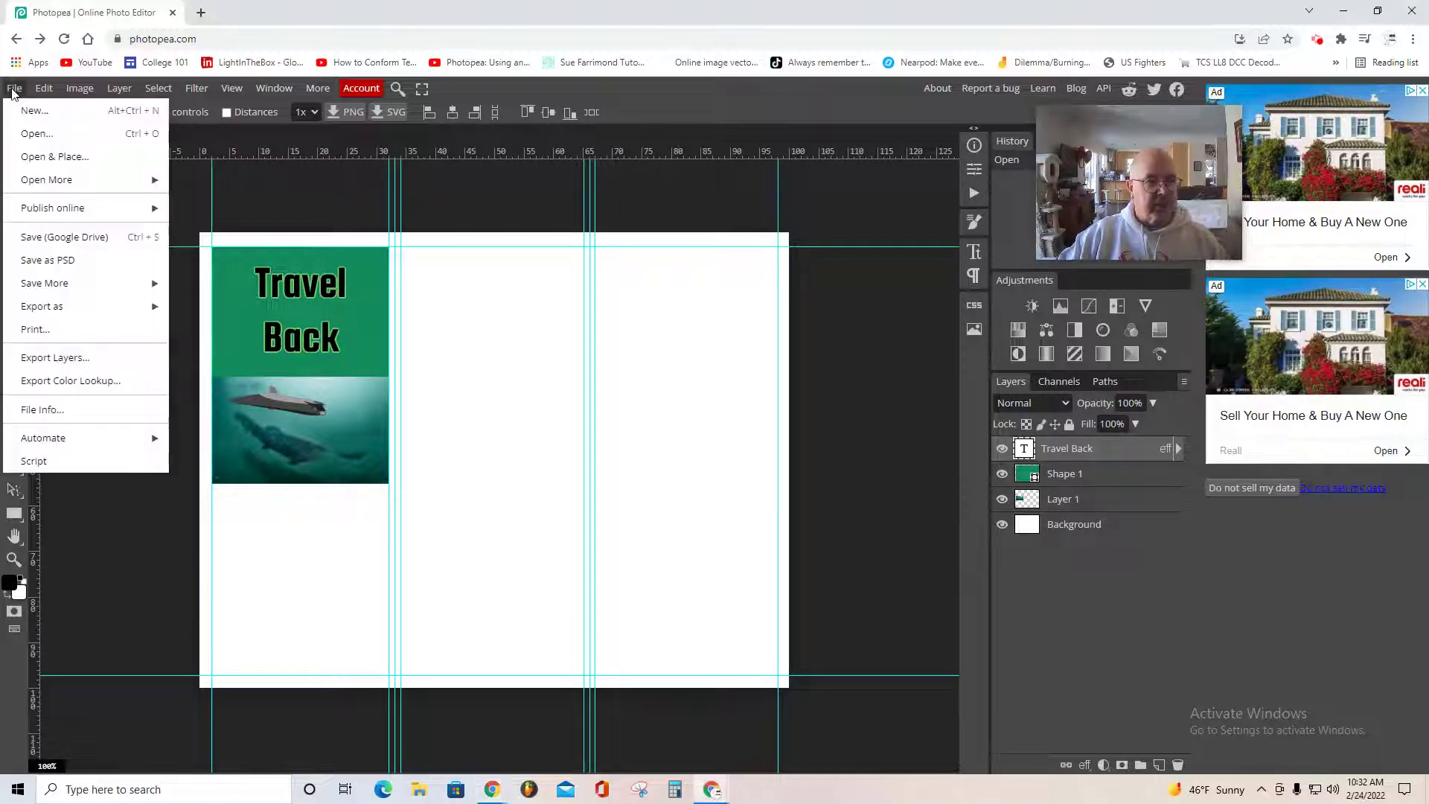
mouse_move(128, 182)
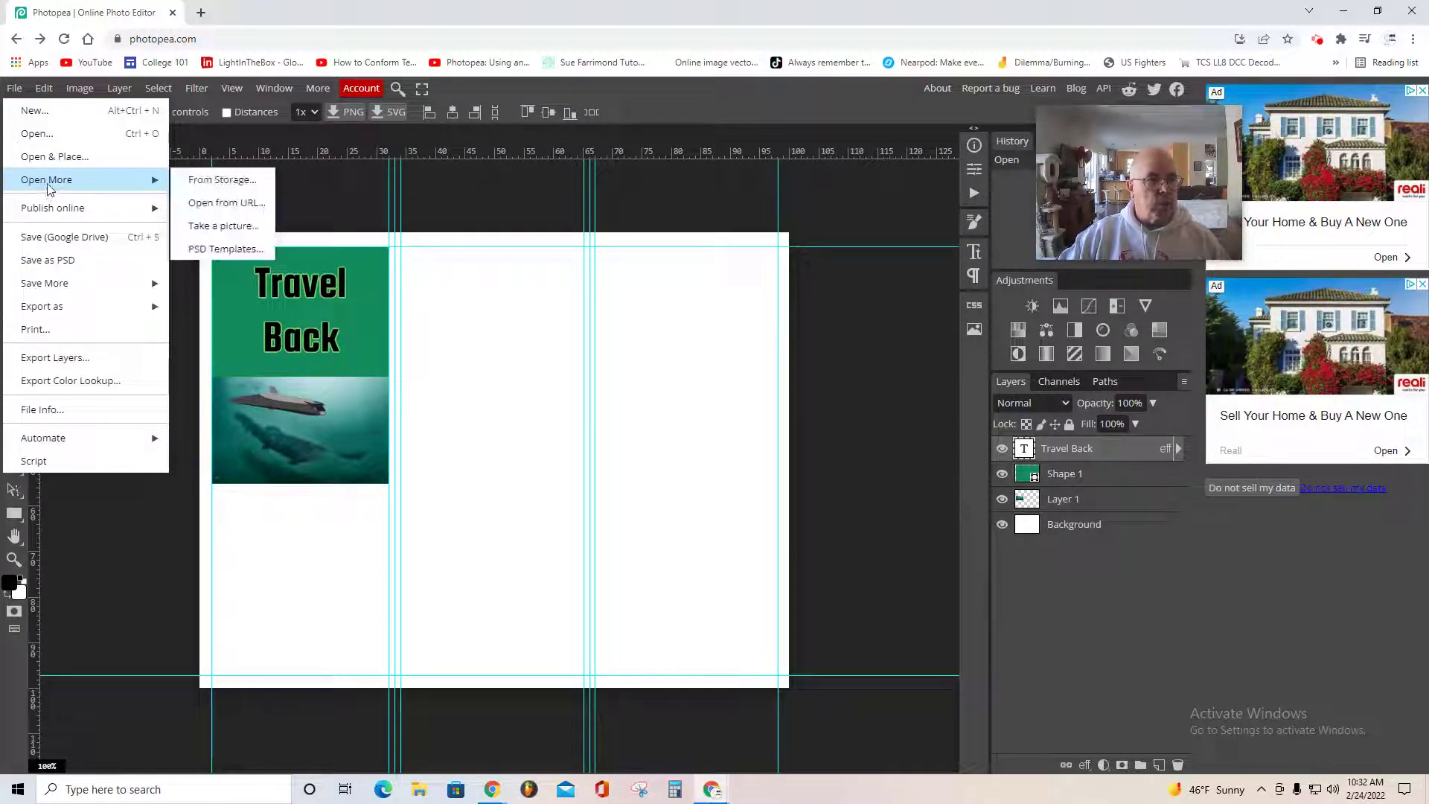
click(231, 181)
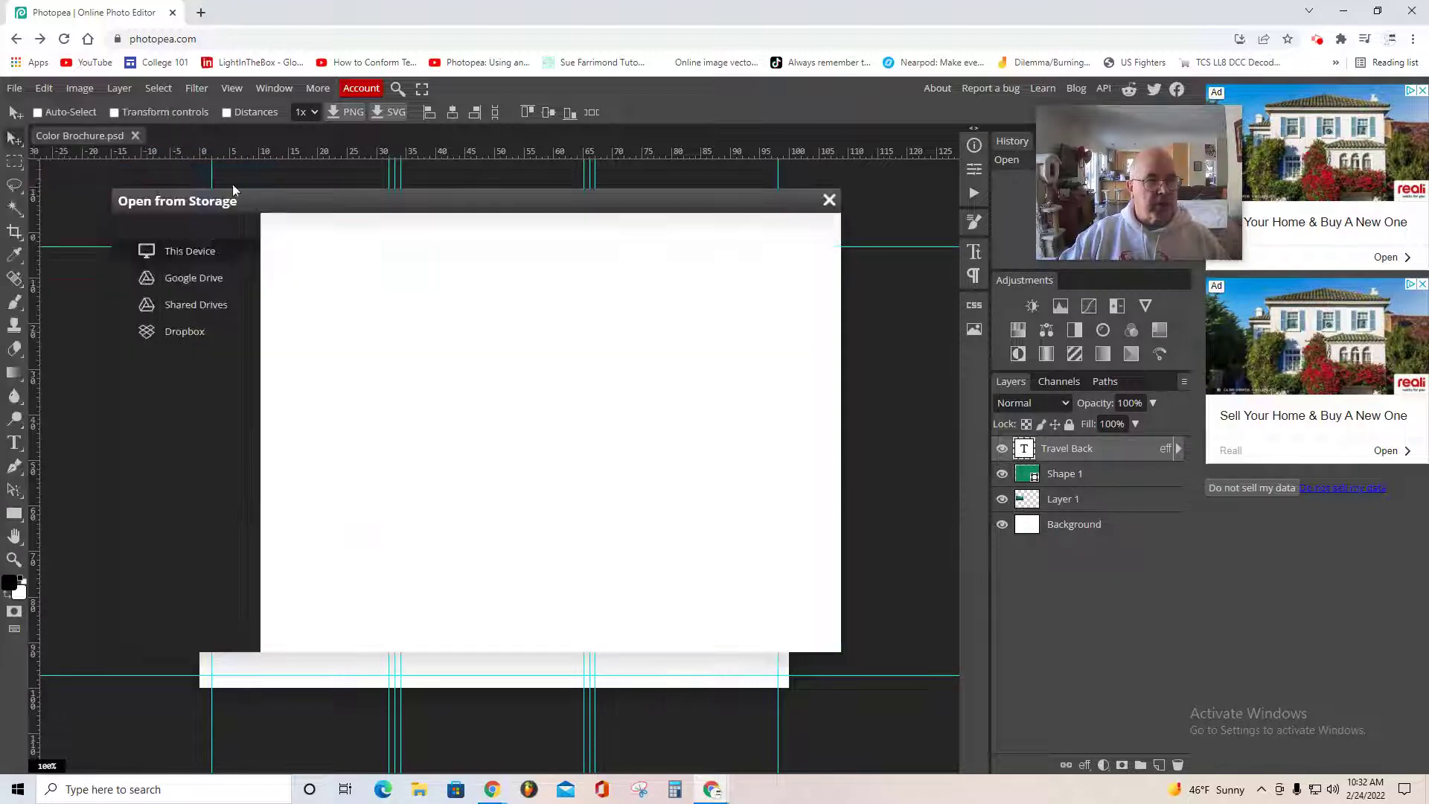
click(180, 284)
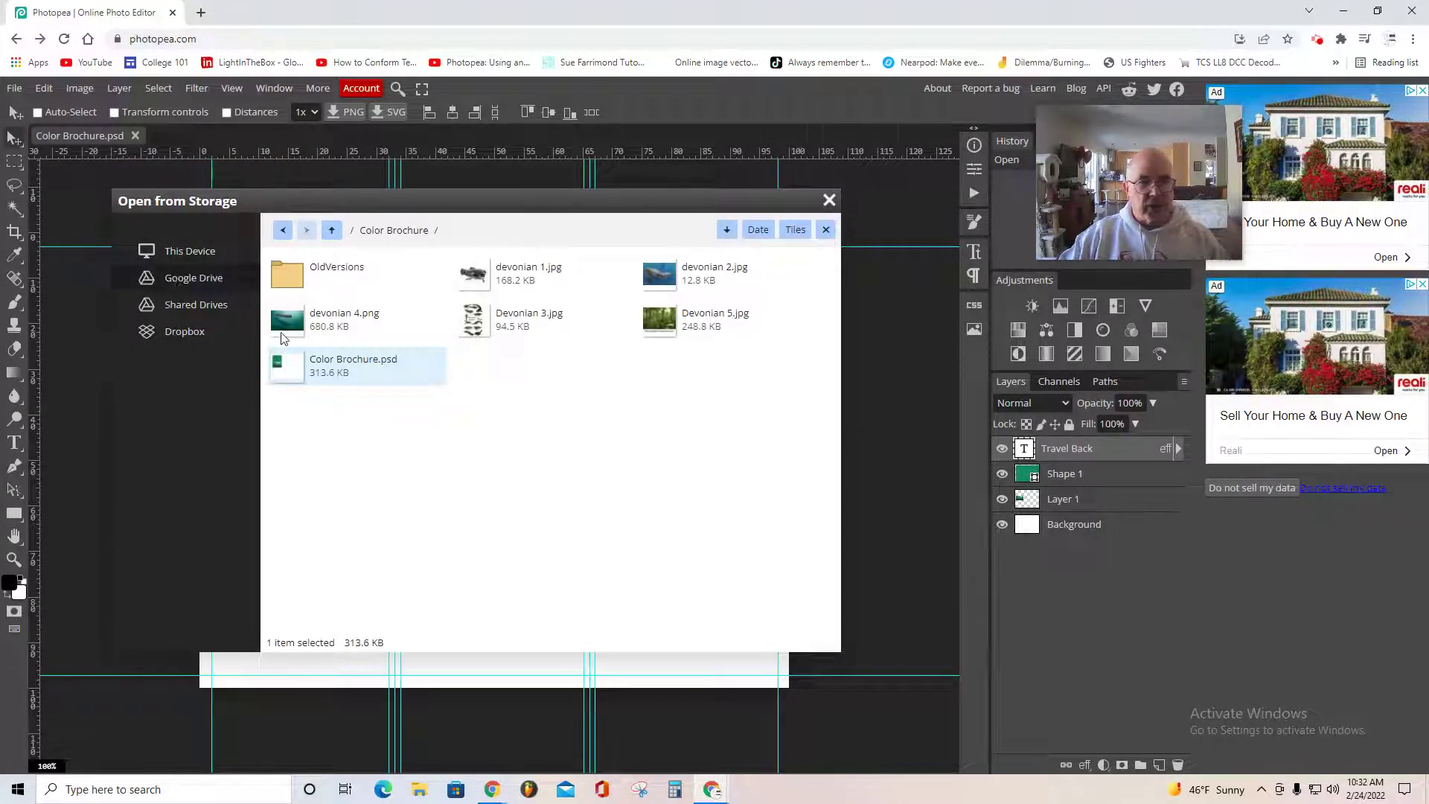
click(657, 284)
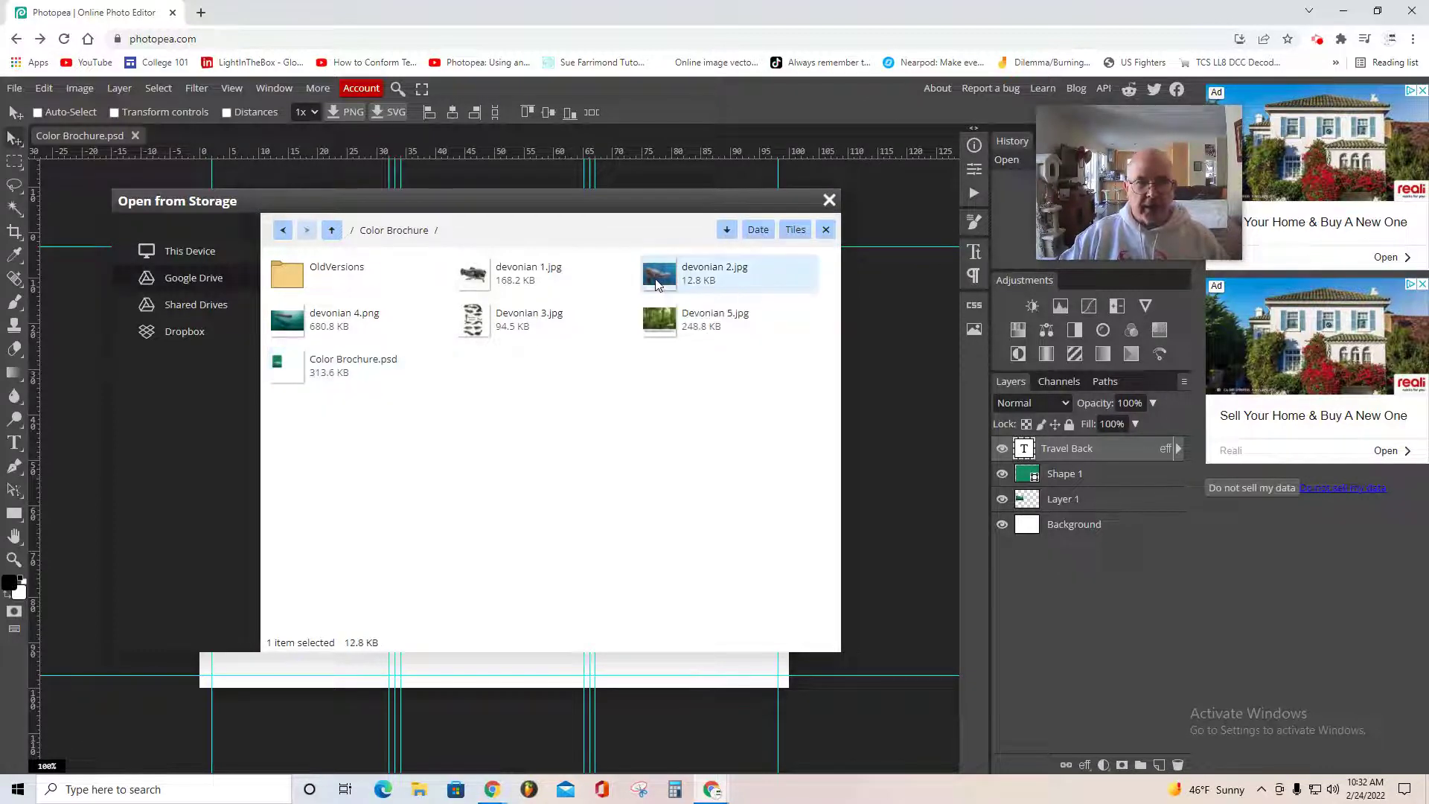
double_click(658, 284)
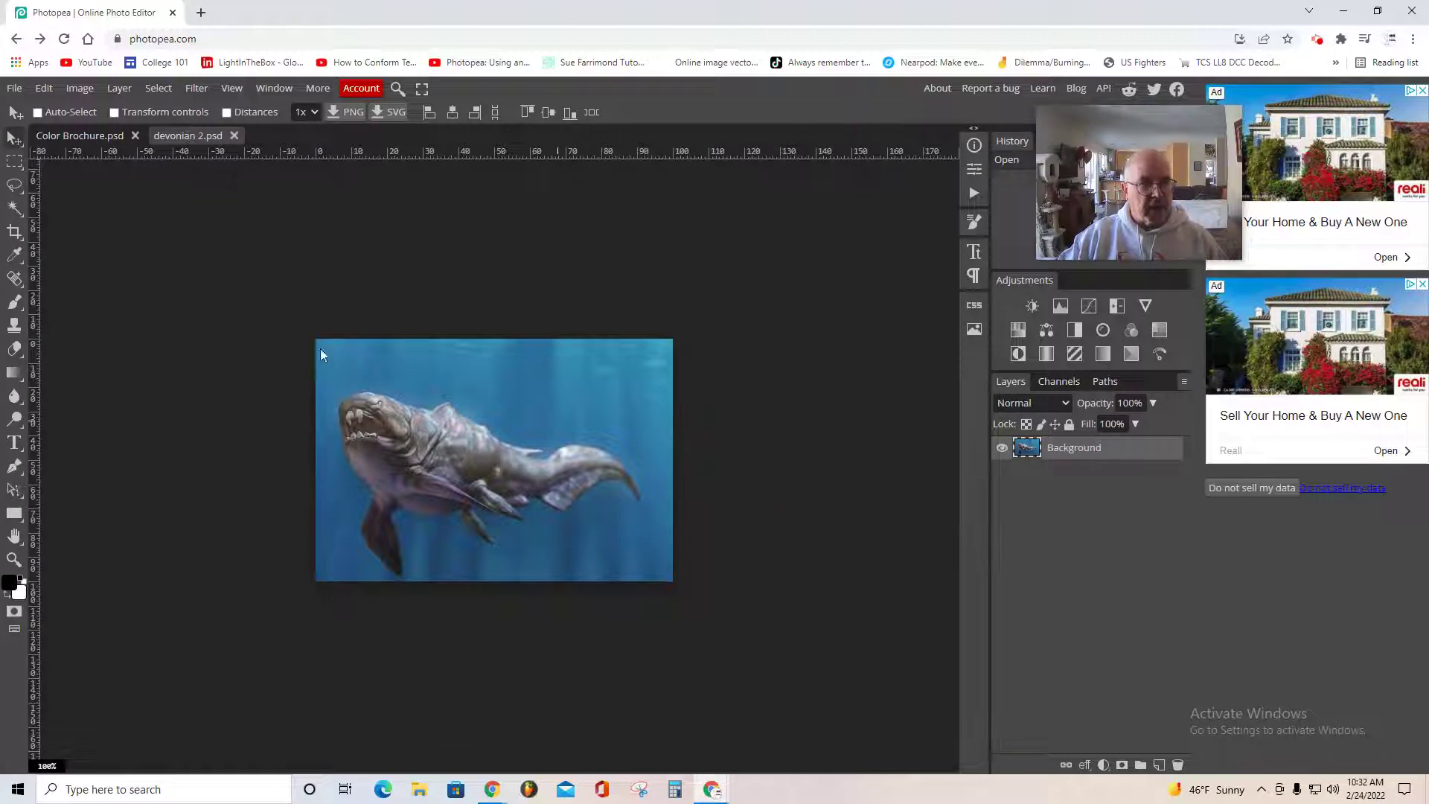
Copy the entire devonian 2 image and paste it into the Color Brochure.psd document
click(158, 87)
click(168, 114)
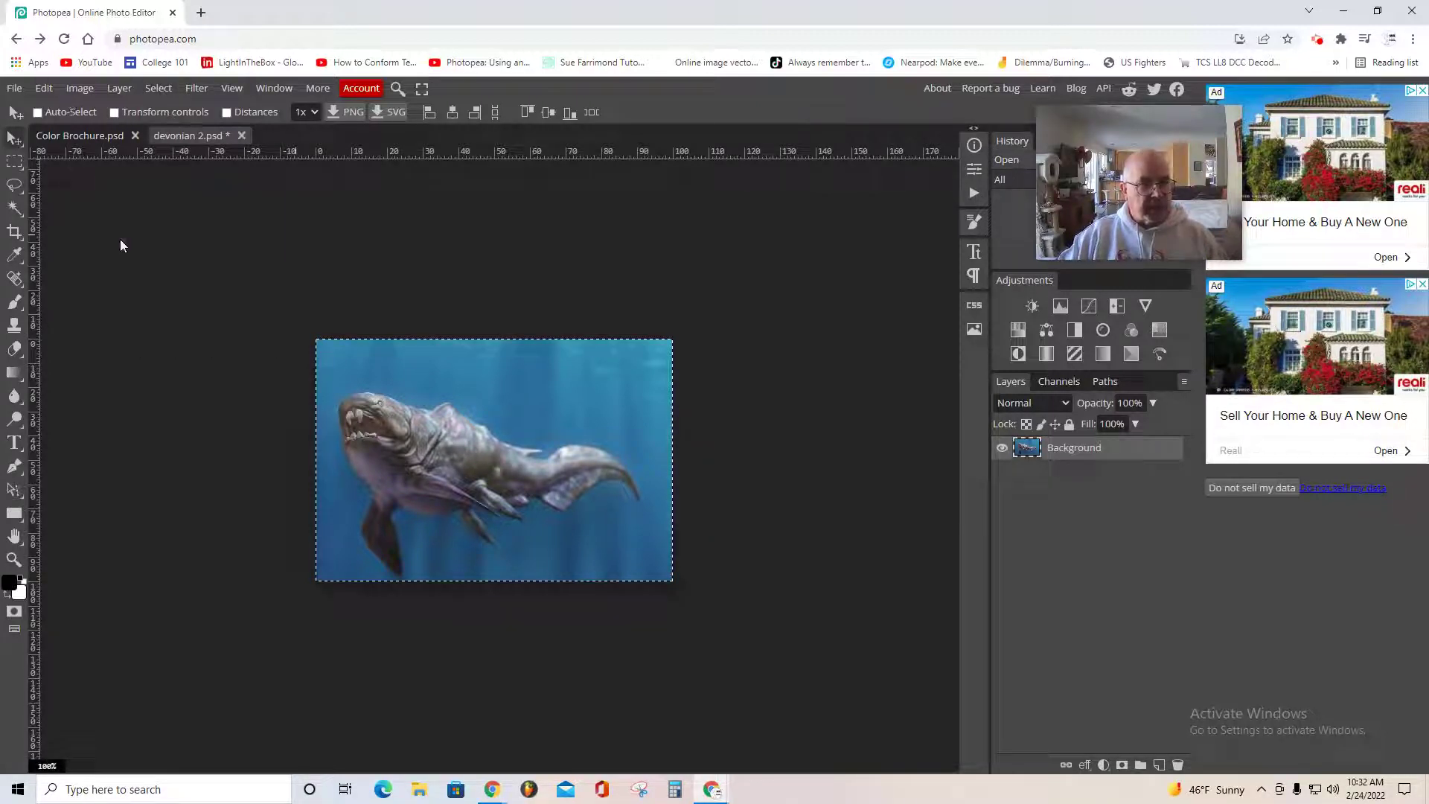
click(43, 89)
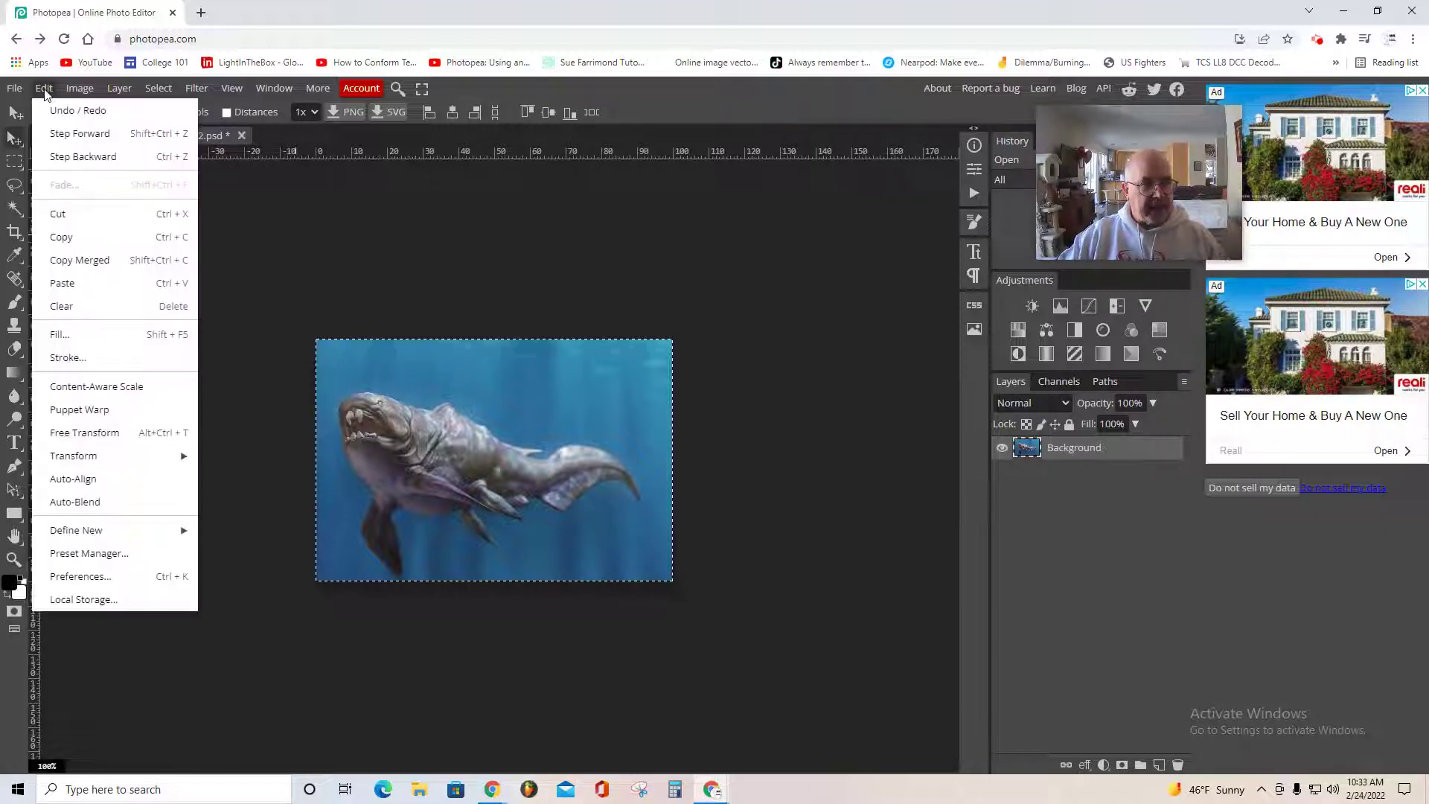
click(226, 258)
key(ctrl)
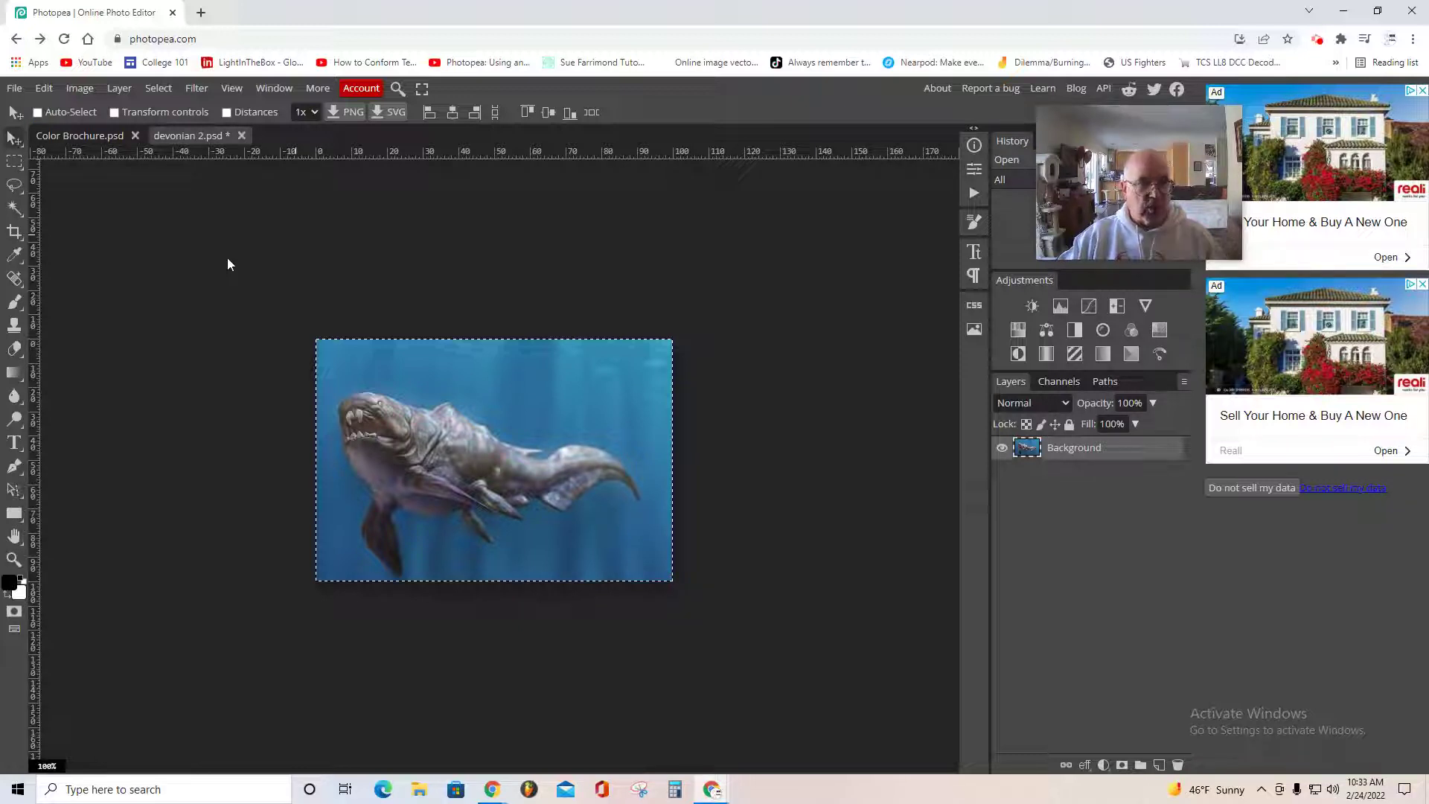
click(73, 136)
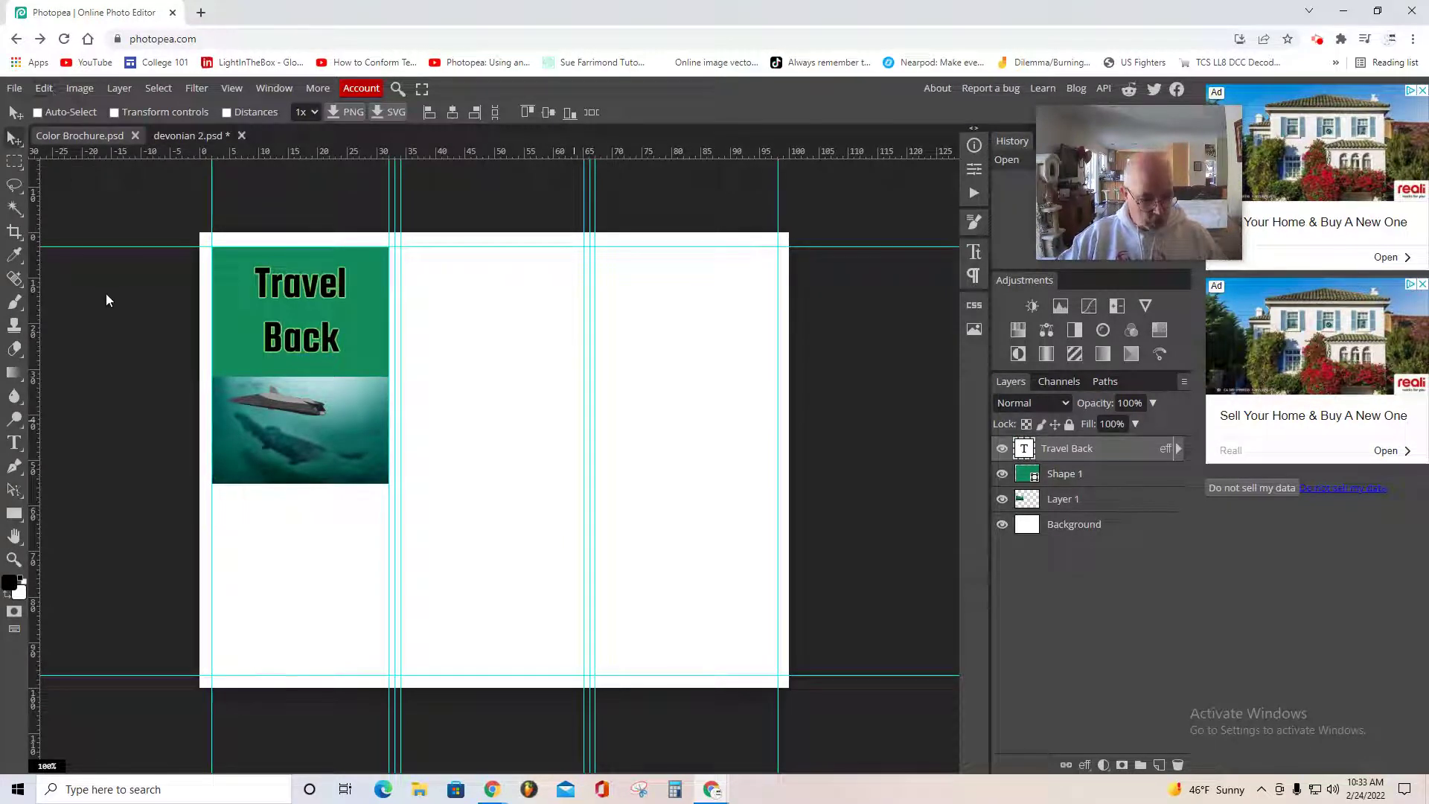
key(ctrl)
key(ctrl+v)
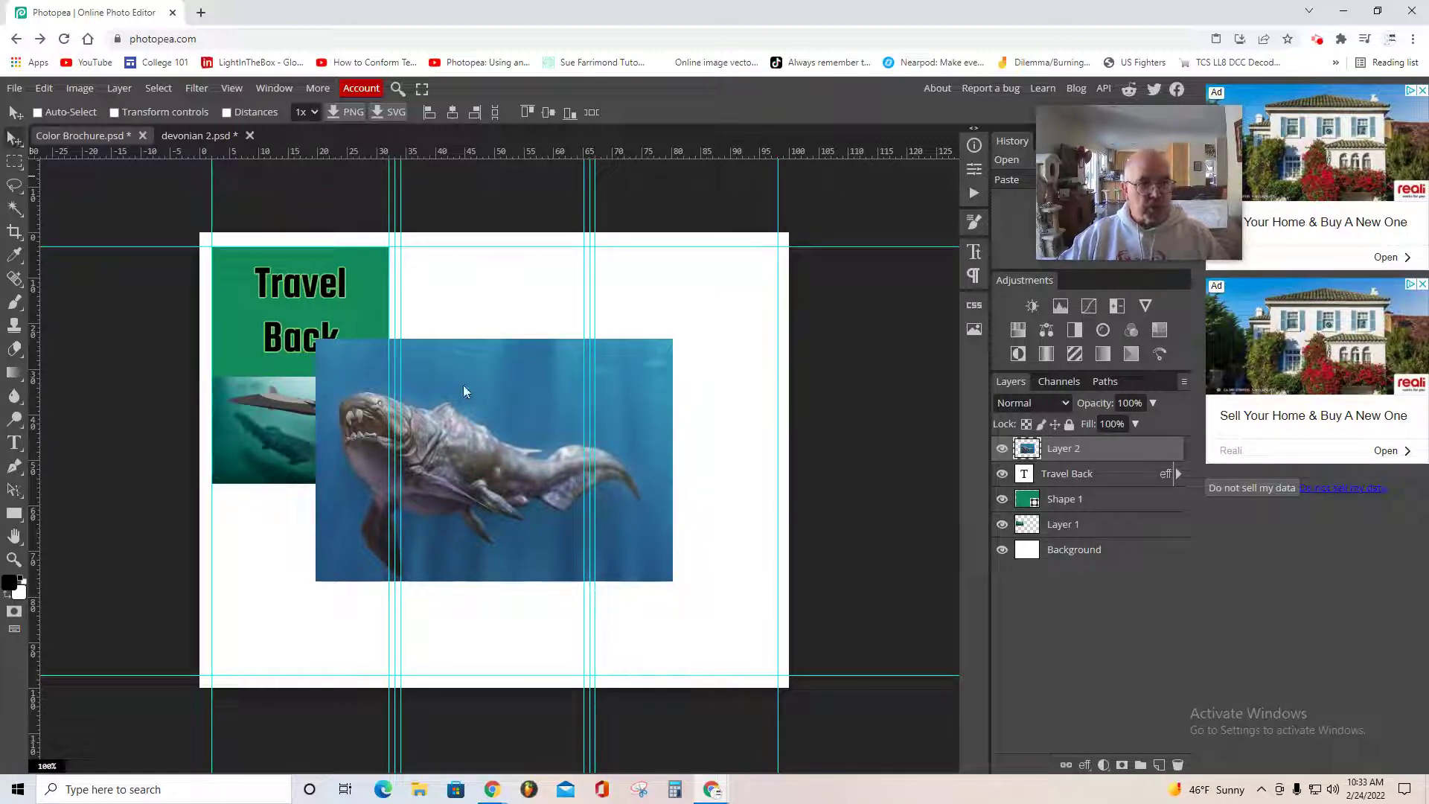
Move the pasted fish image to the lower guide of the two blank panels and scale it to about 105.63% to span them
drag(463, 386, 548, 475)
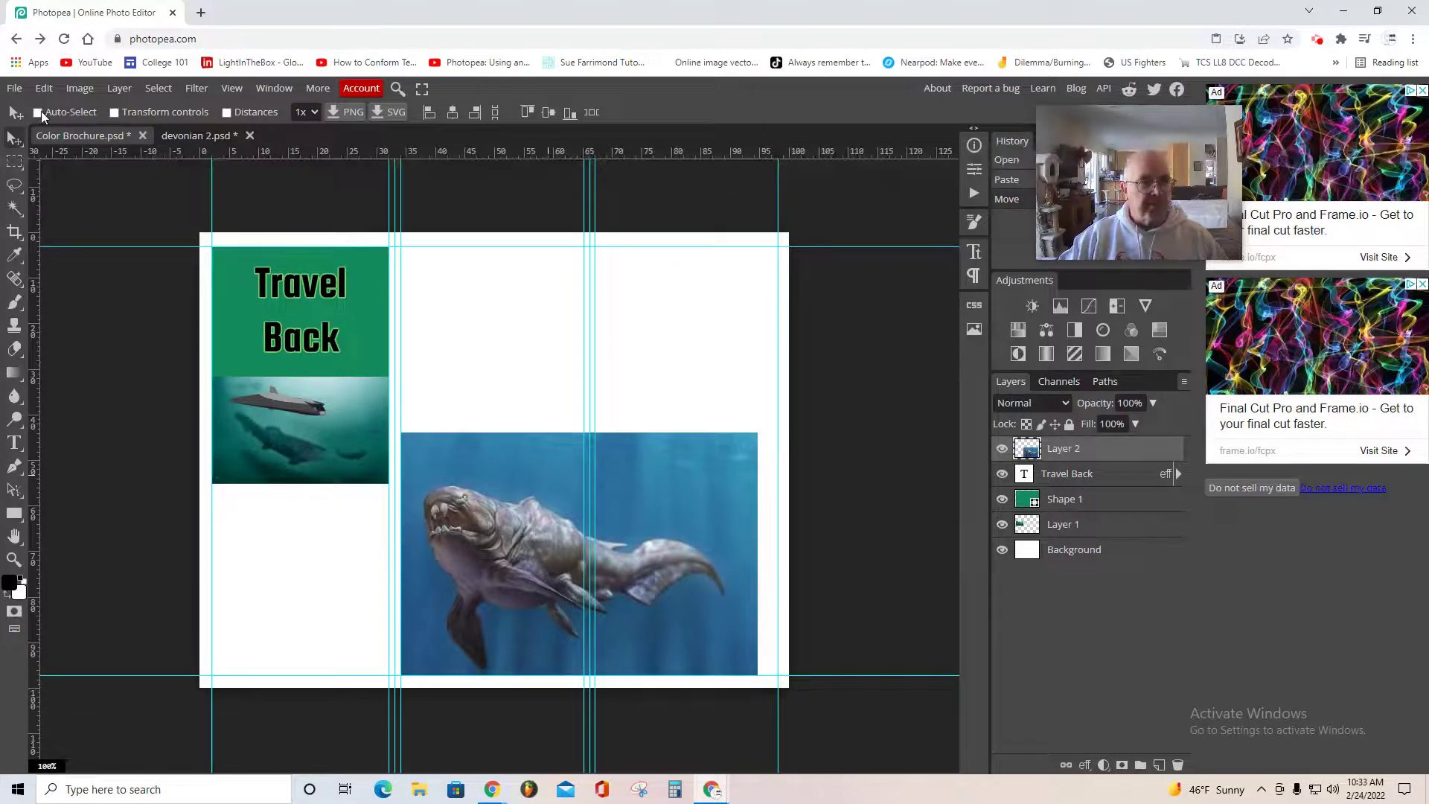
click(42, 89)
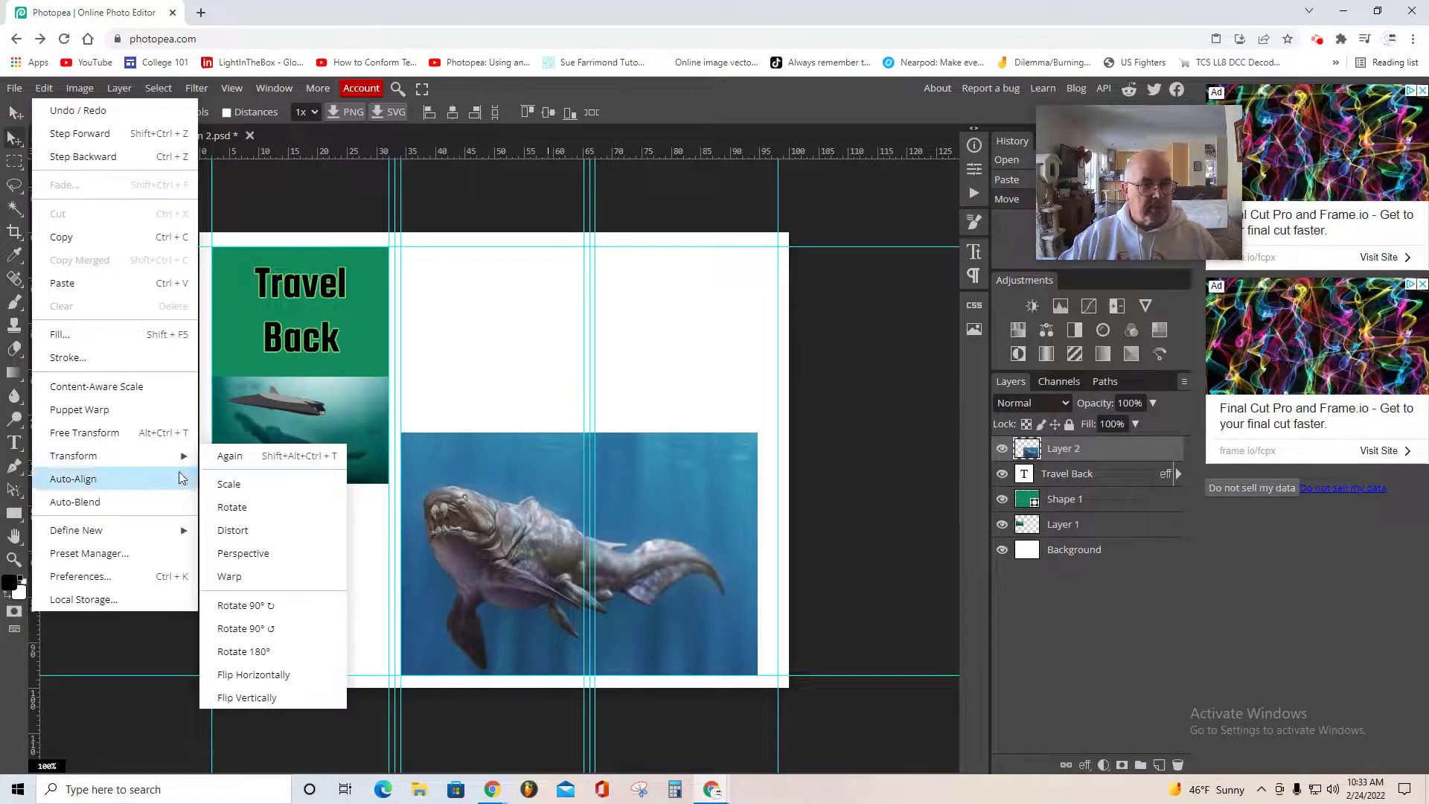
click(223, 485)
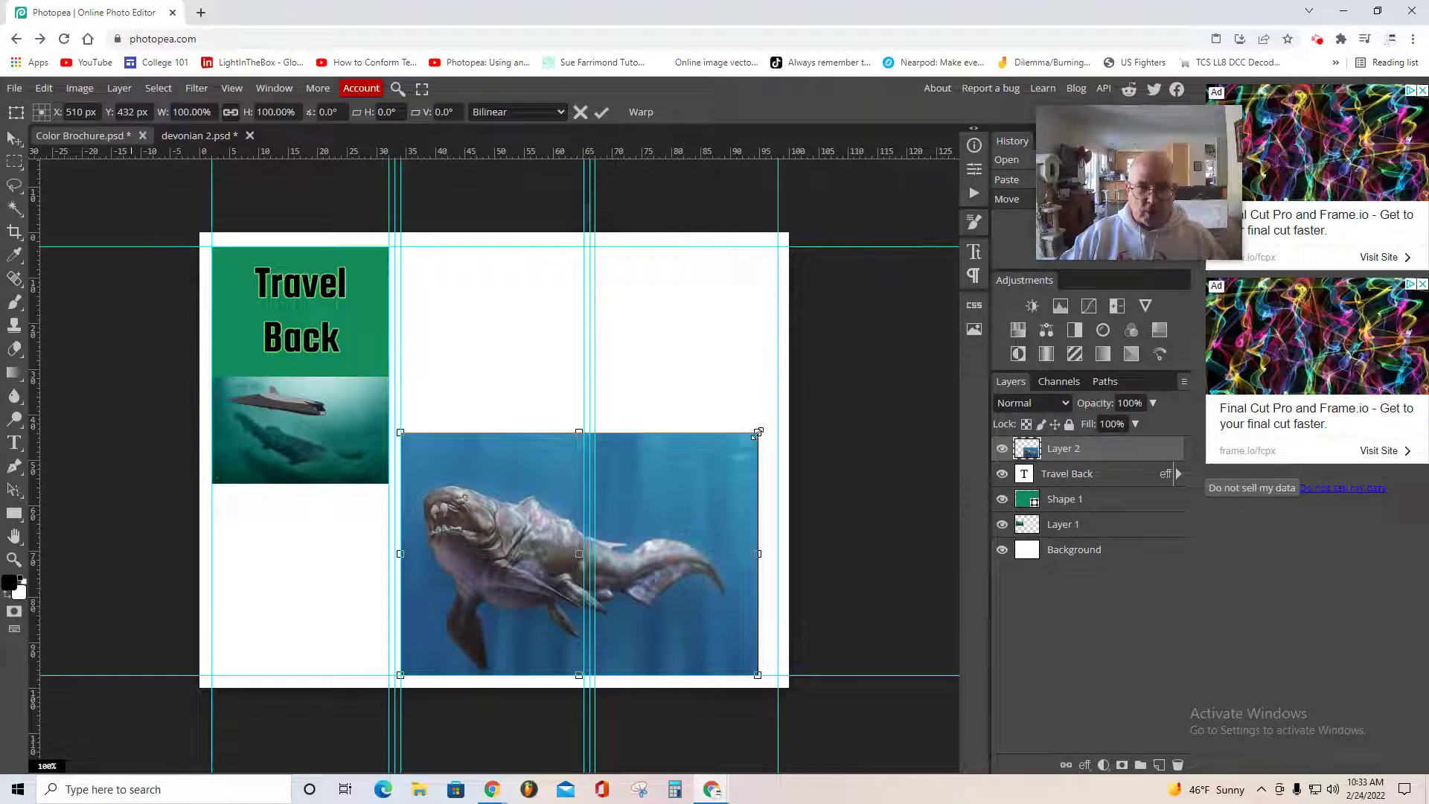
drag(758, 433, 774, 427)
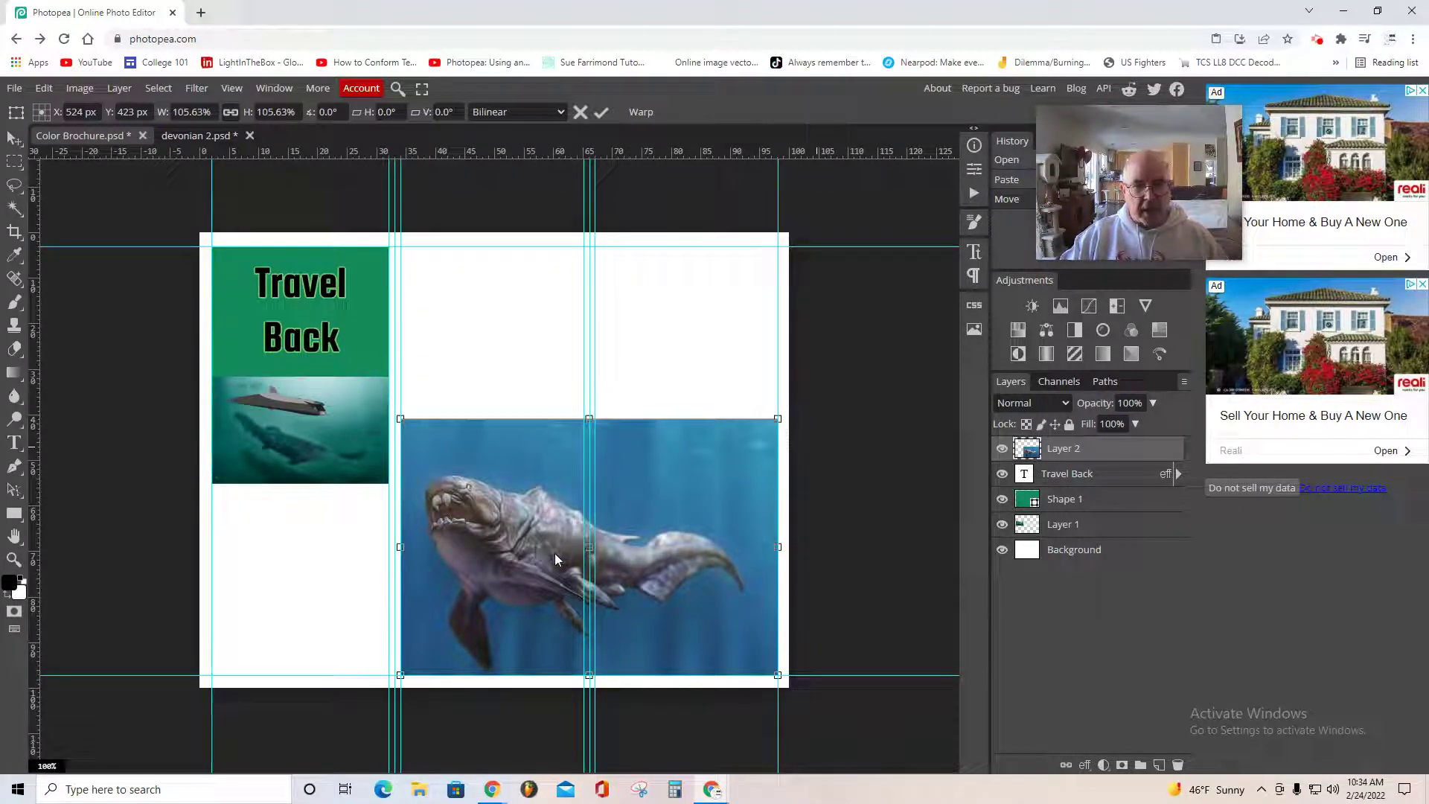
Add a stroke layer style to the fish image, colored dark teal (055b58) sampled from the submarine picture
click(121, 89)
mouse_move(153, 211)
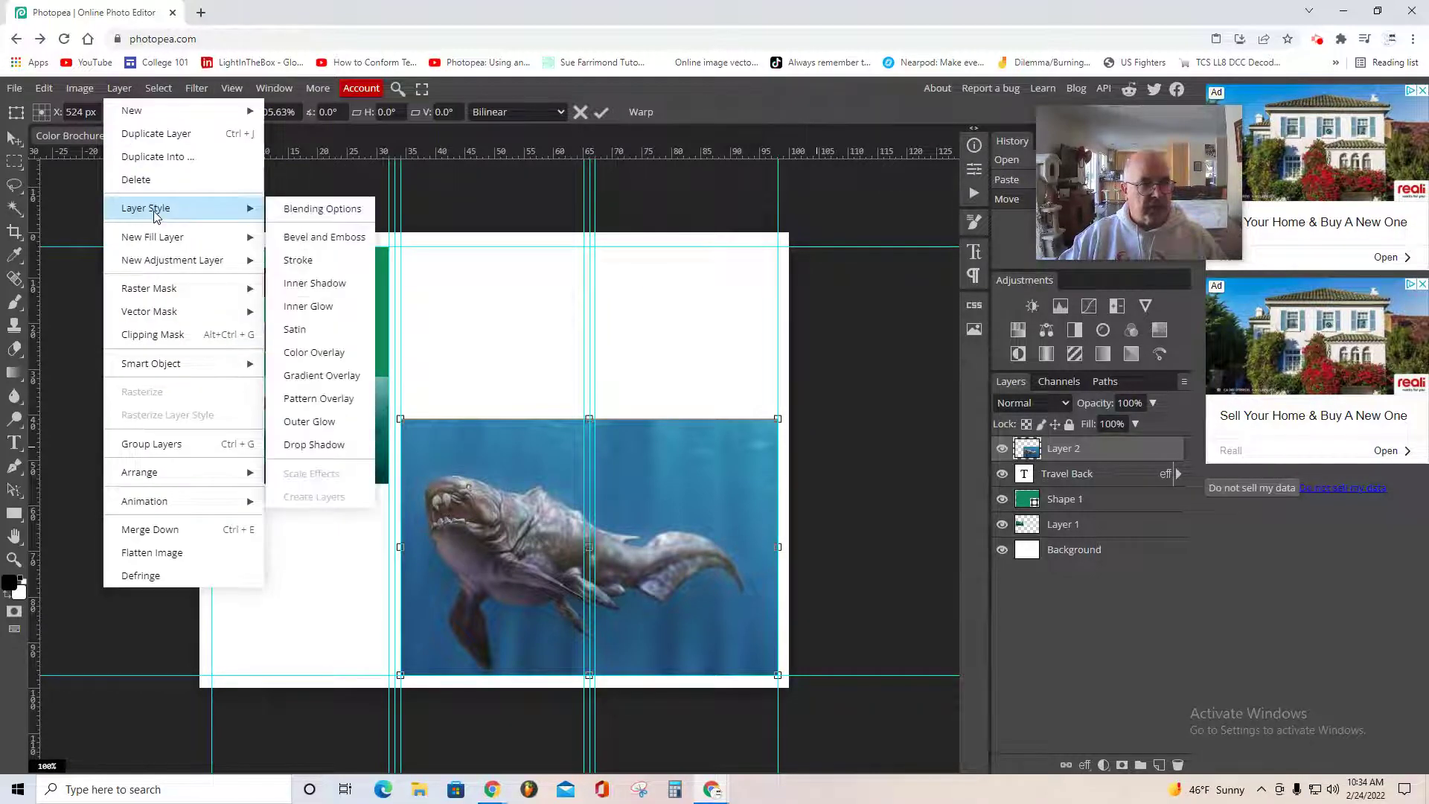
click(301, 258)
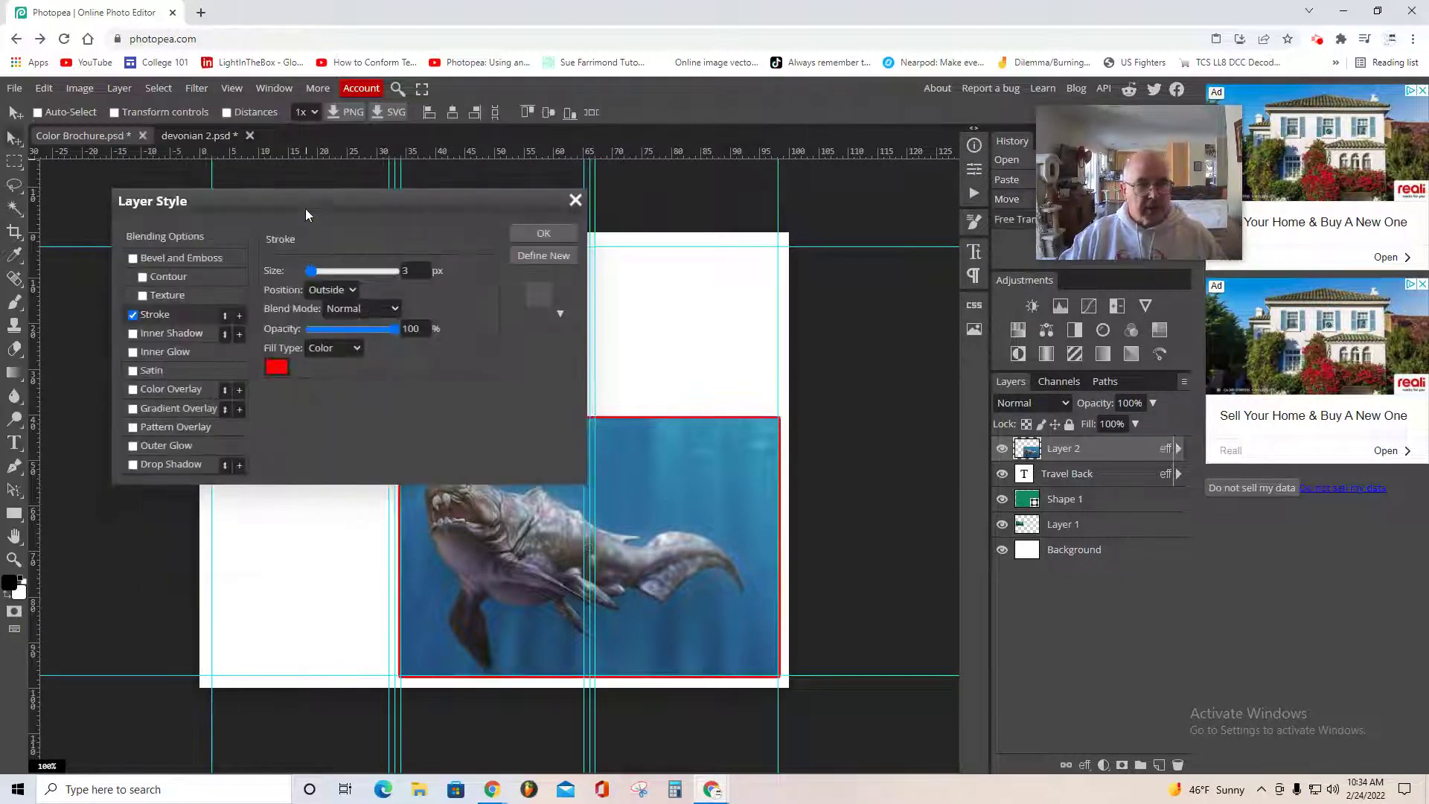
drag(310, 198, 957, 355)
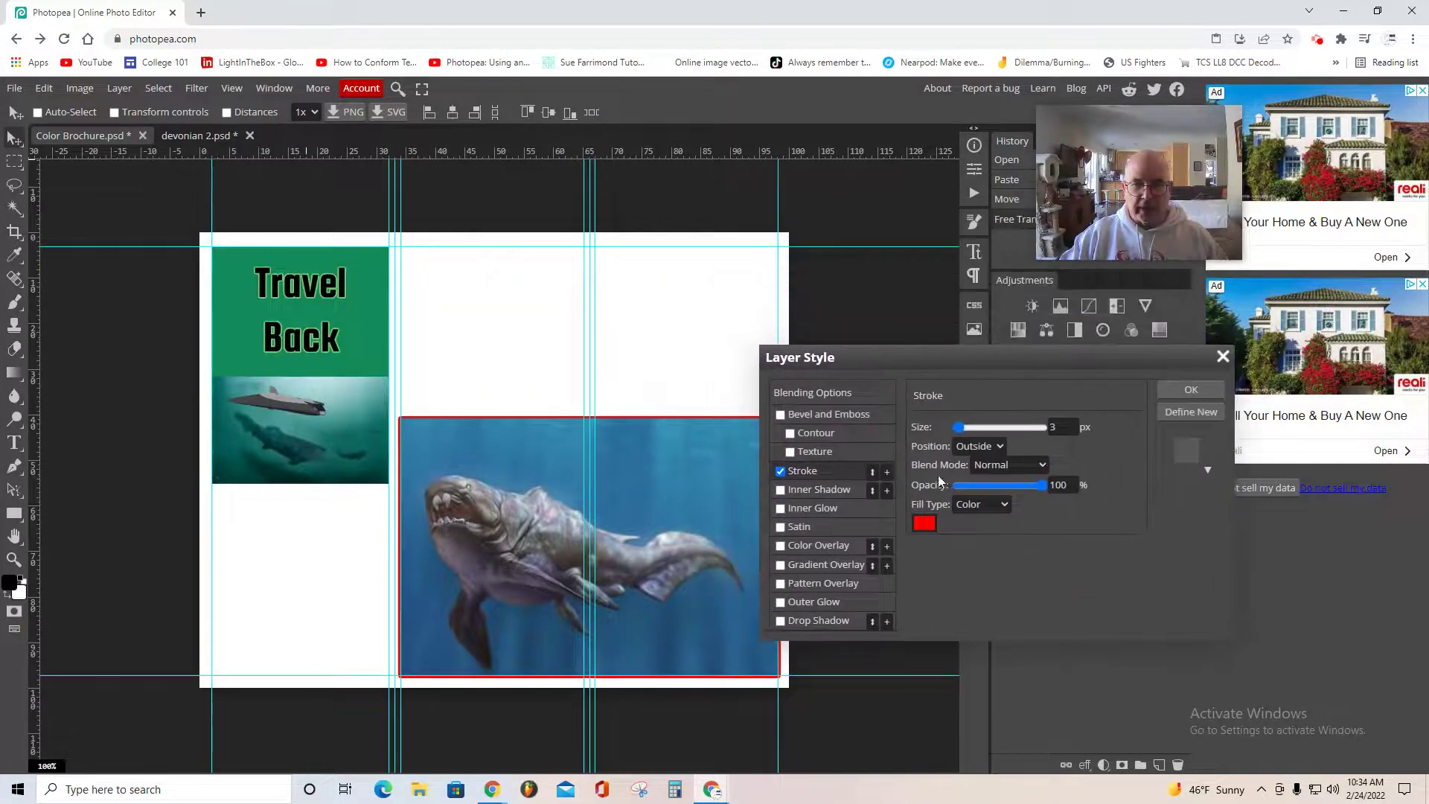
click(924, 526)
drag(350, 204, 751, 120)
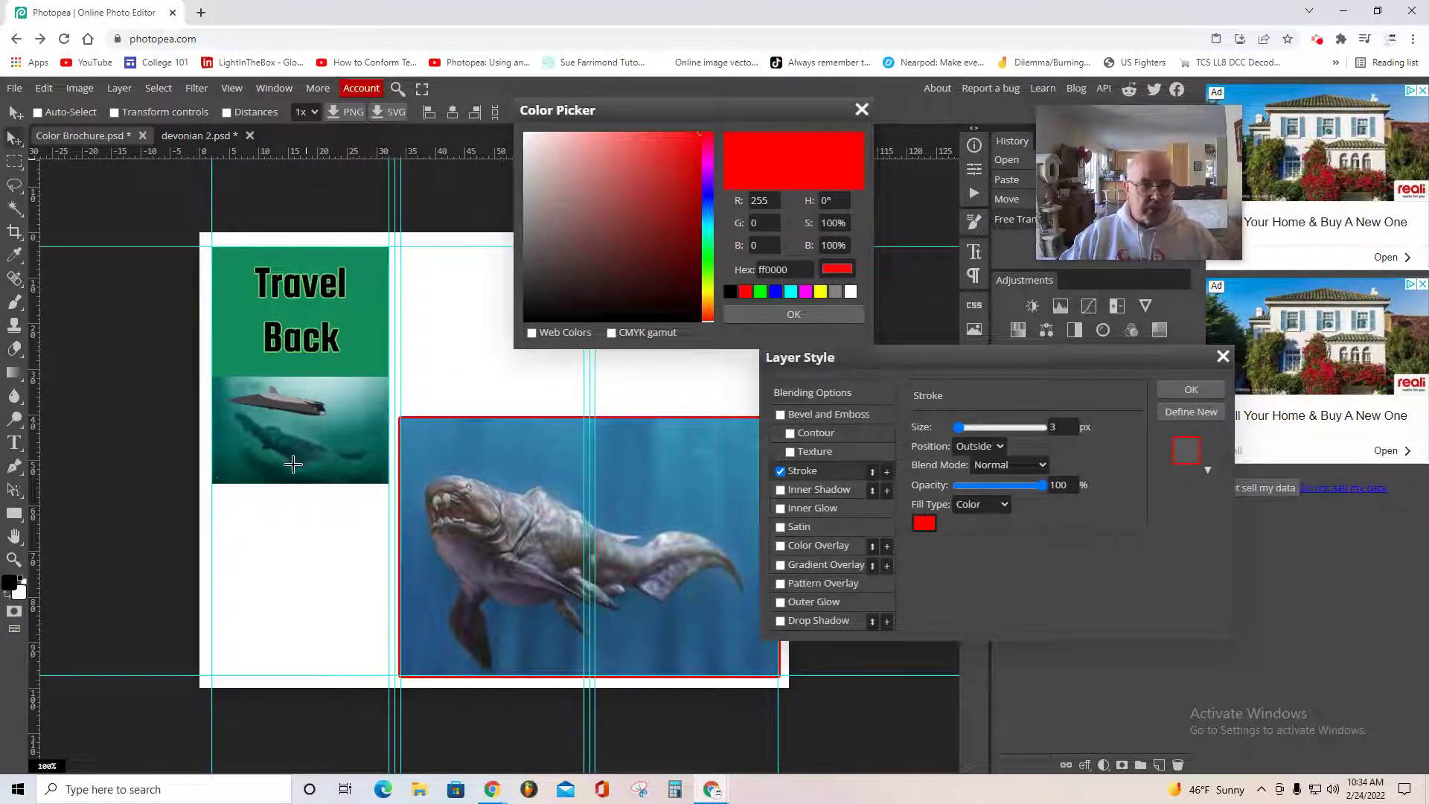
click(218, 412)
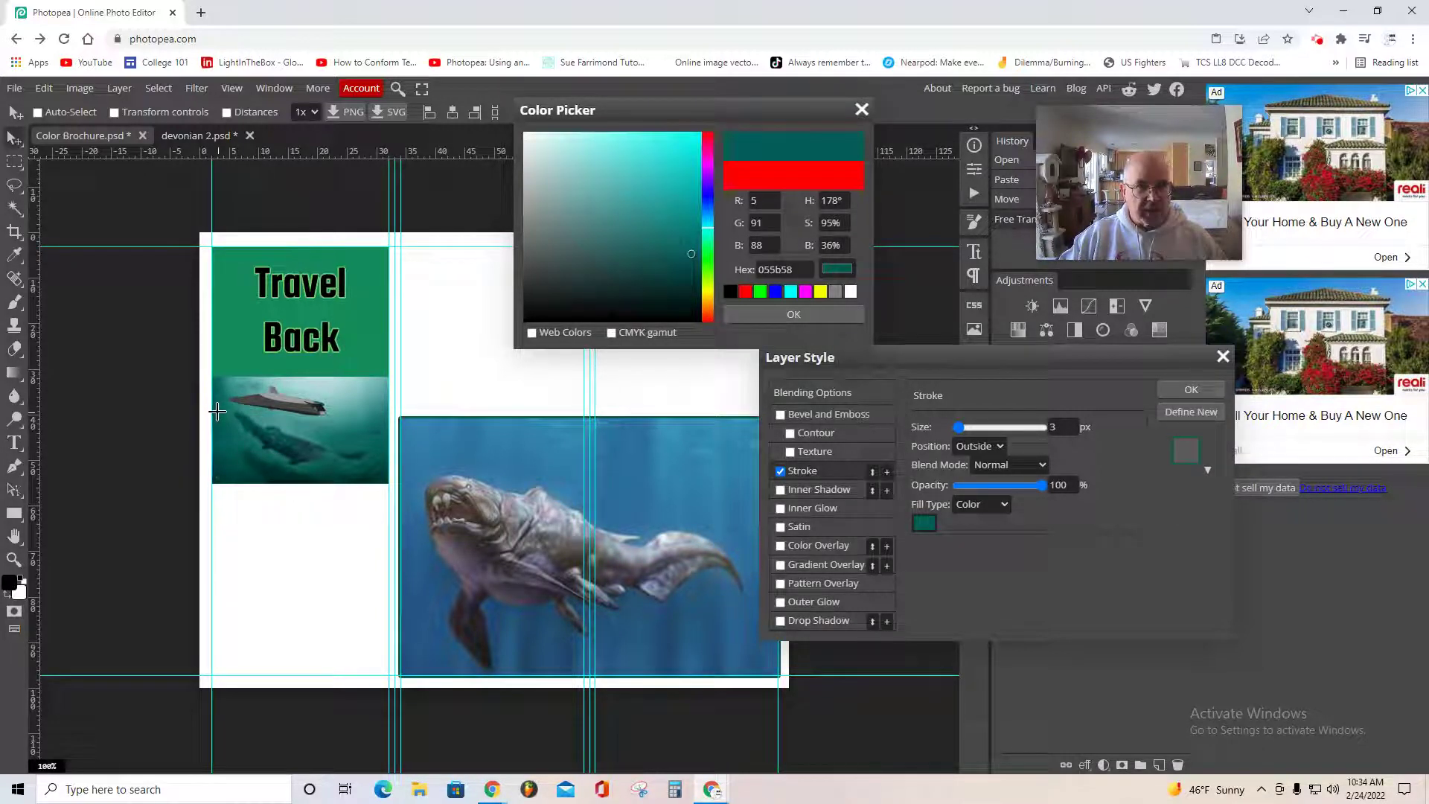
click(794, 315)
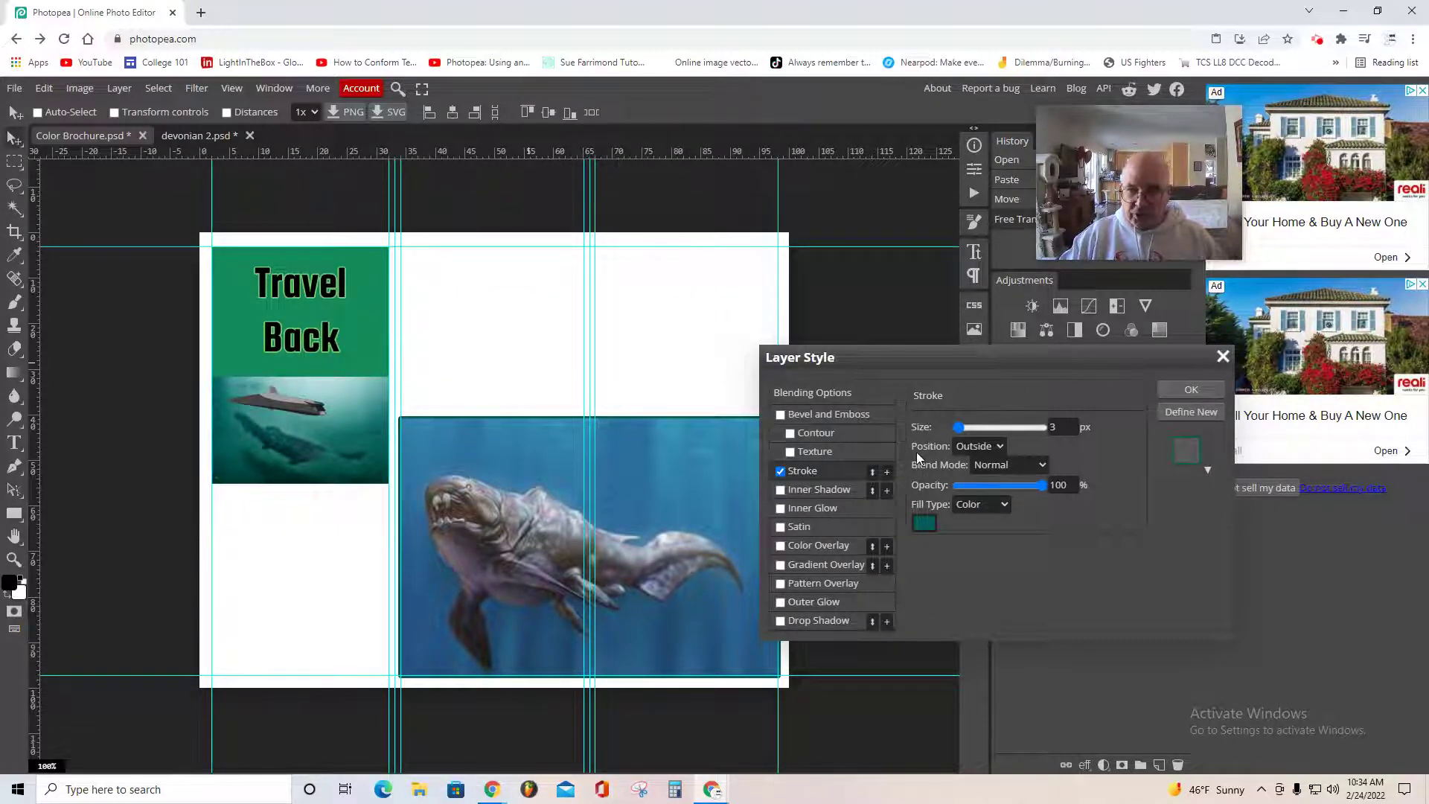
Set the fish image's stroke position to Inside and its size to 9 px, and apply the layer style
click(1002, 445)
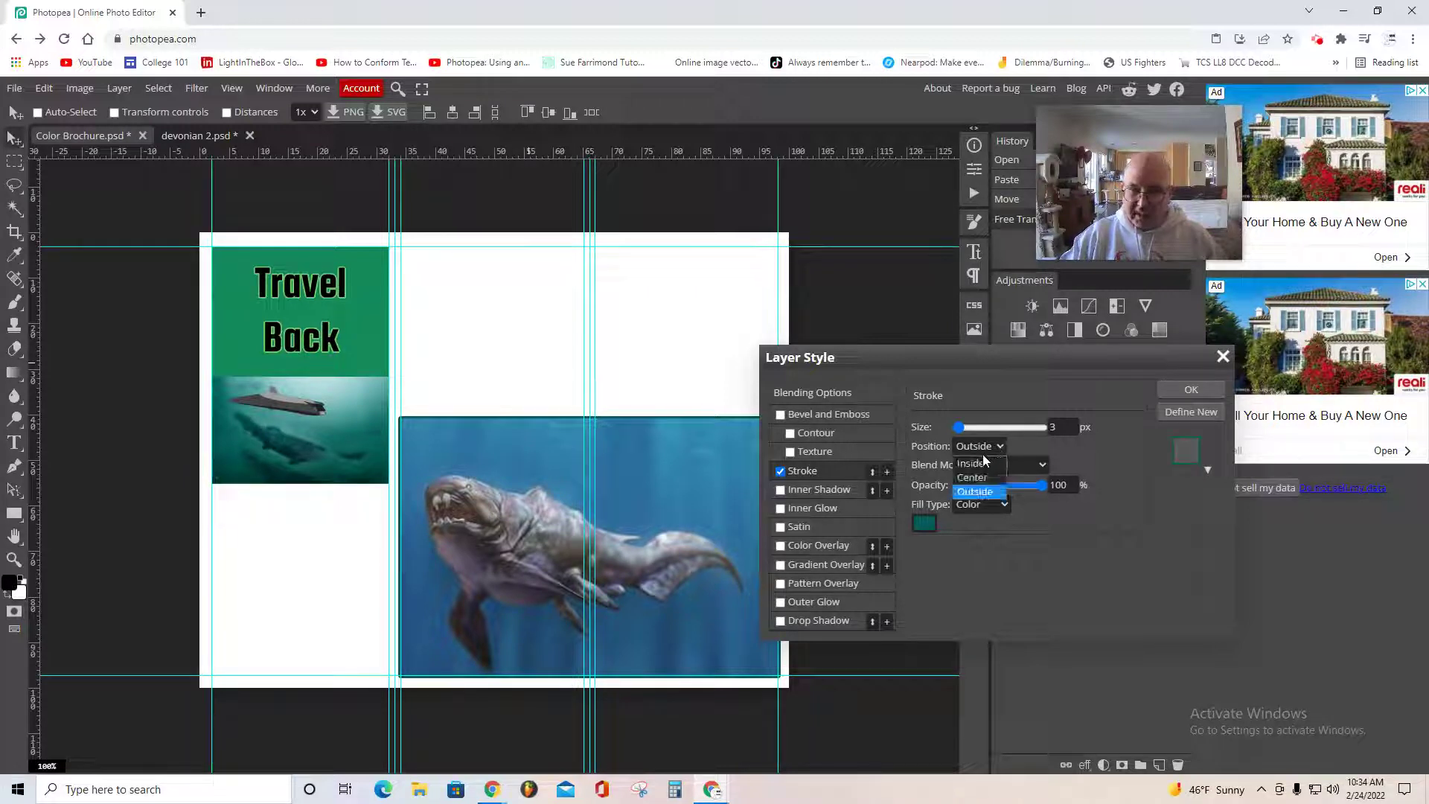
click(971, 464)
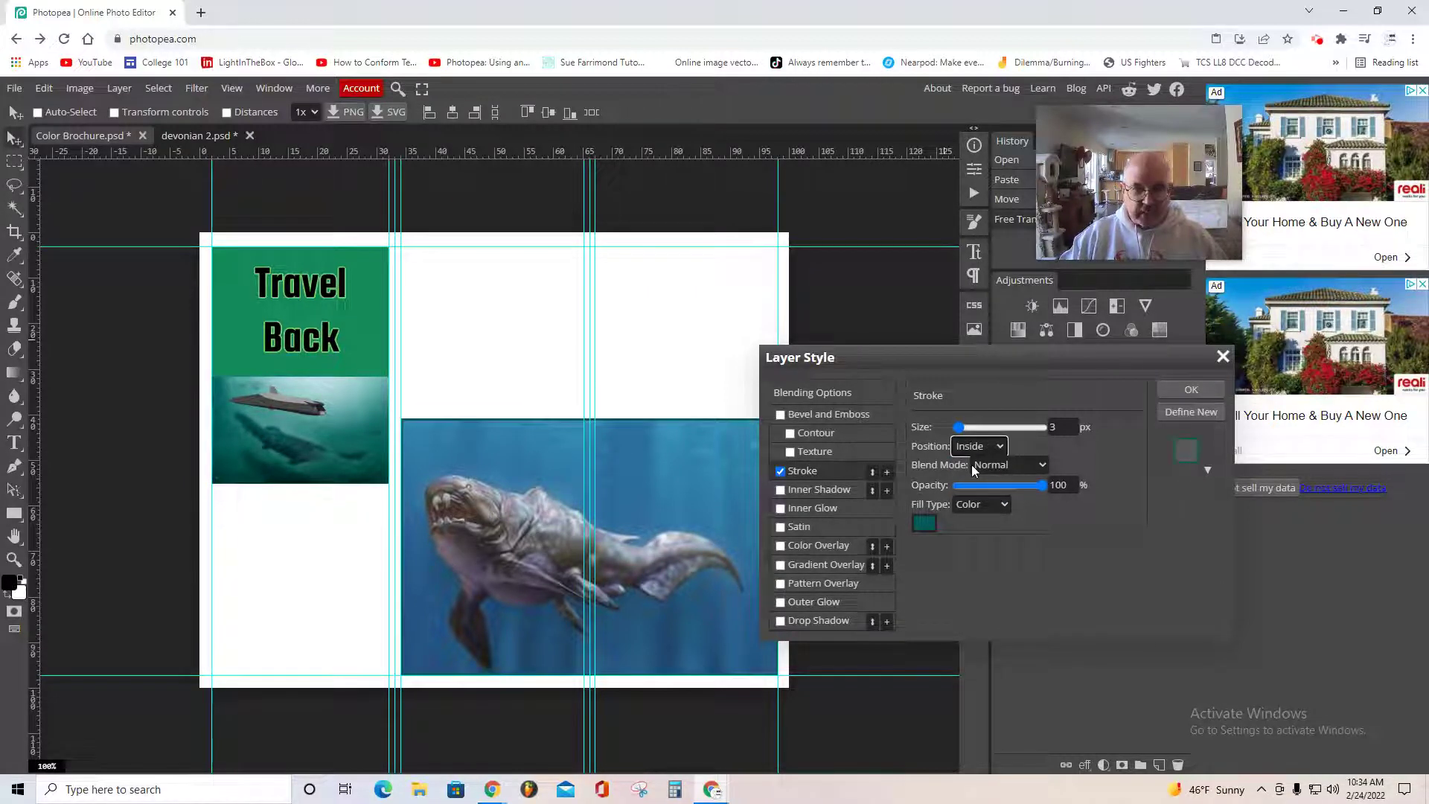
click(961, 428)
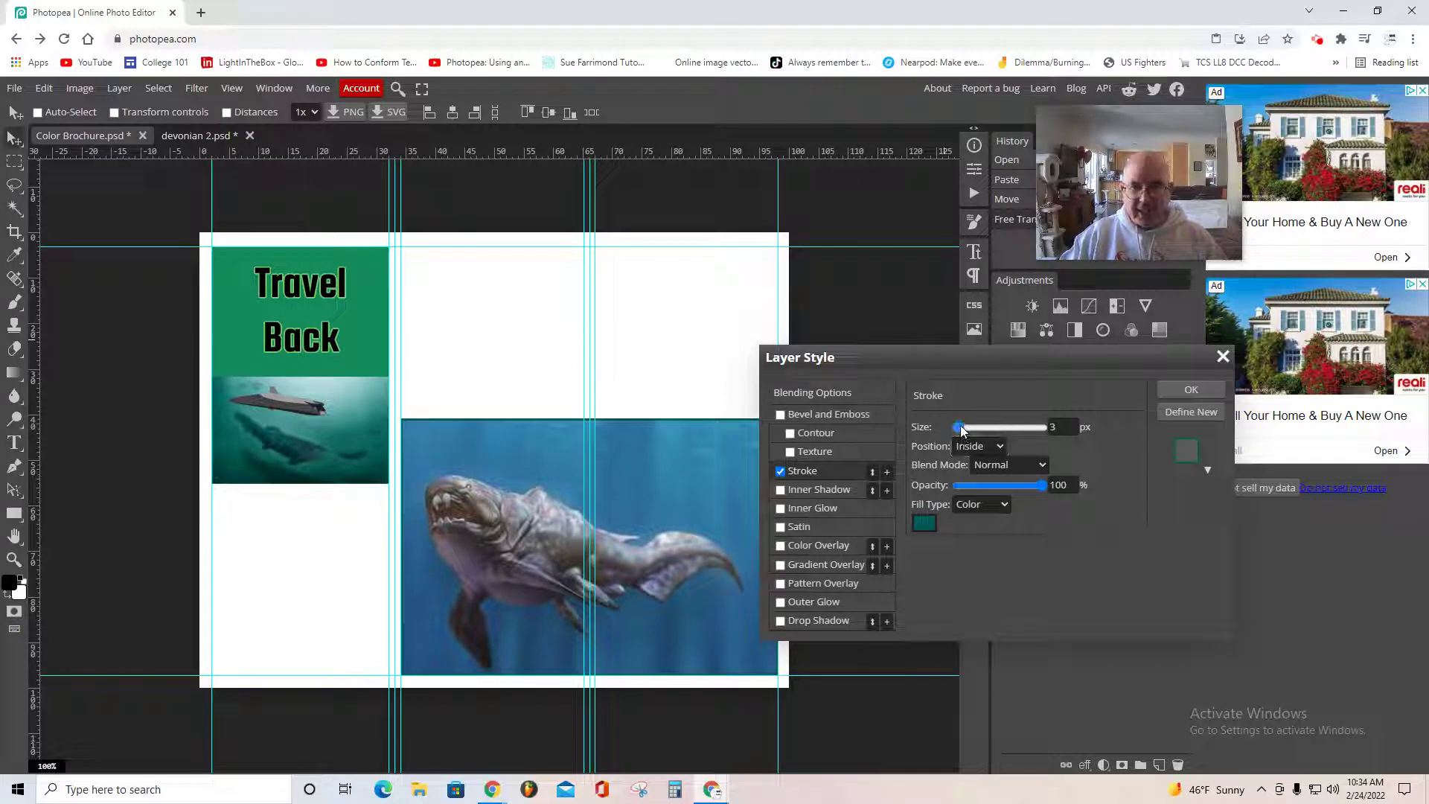
drag(961, 426, 962, 427)
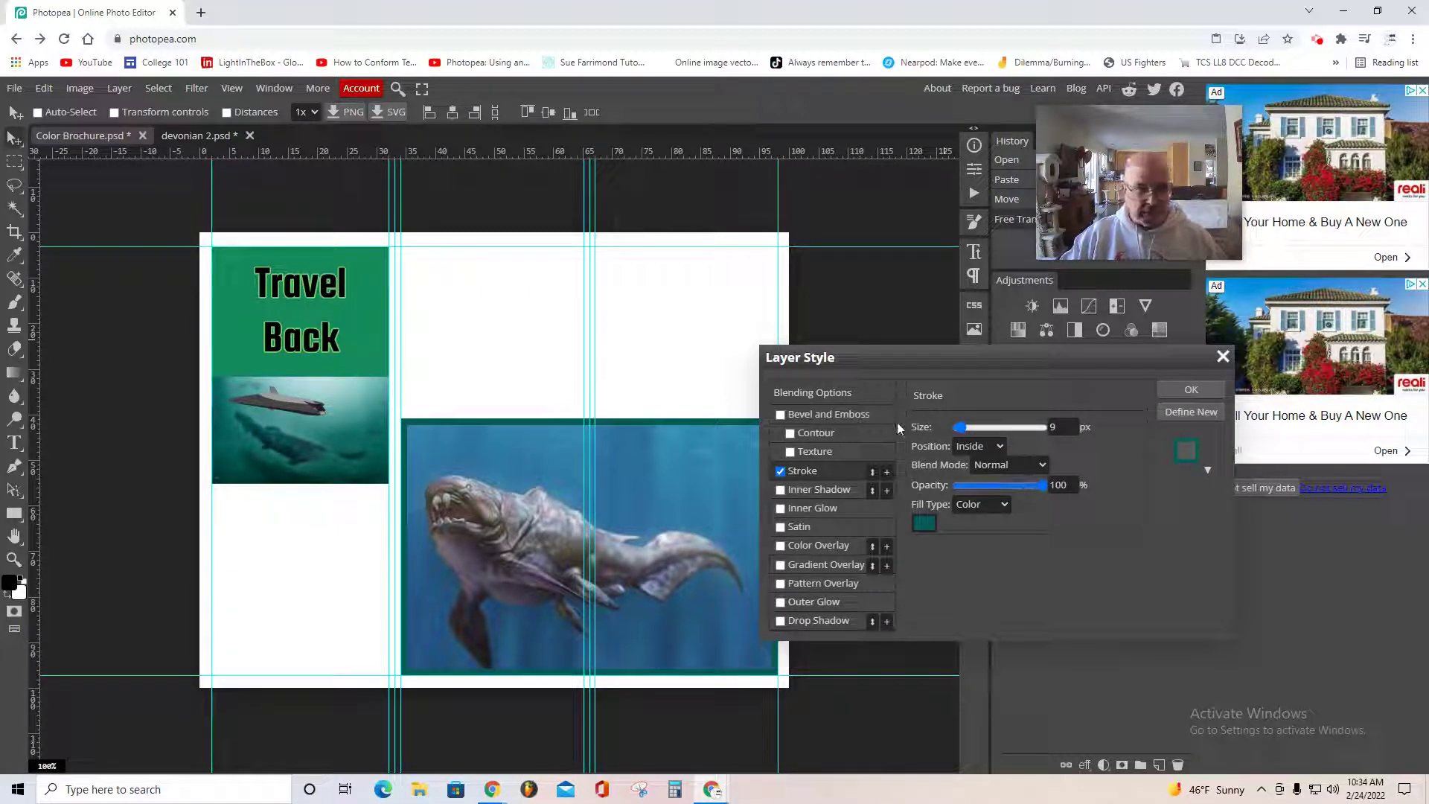
click(1187, 390)
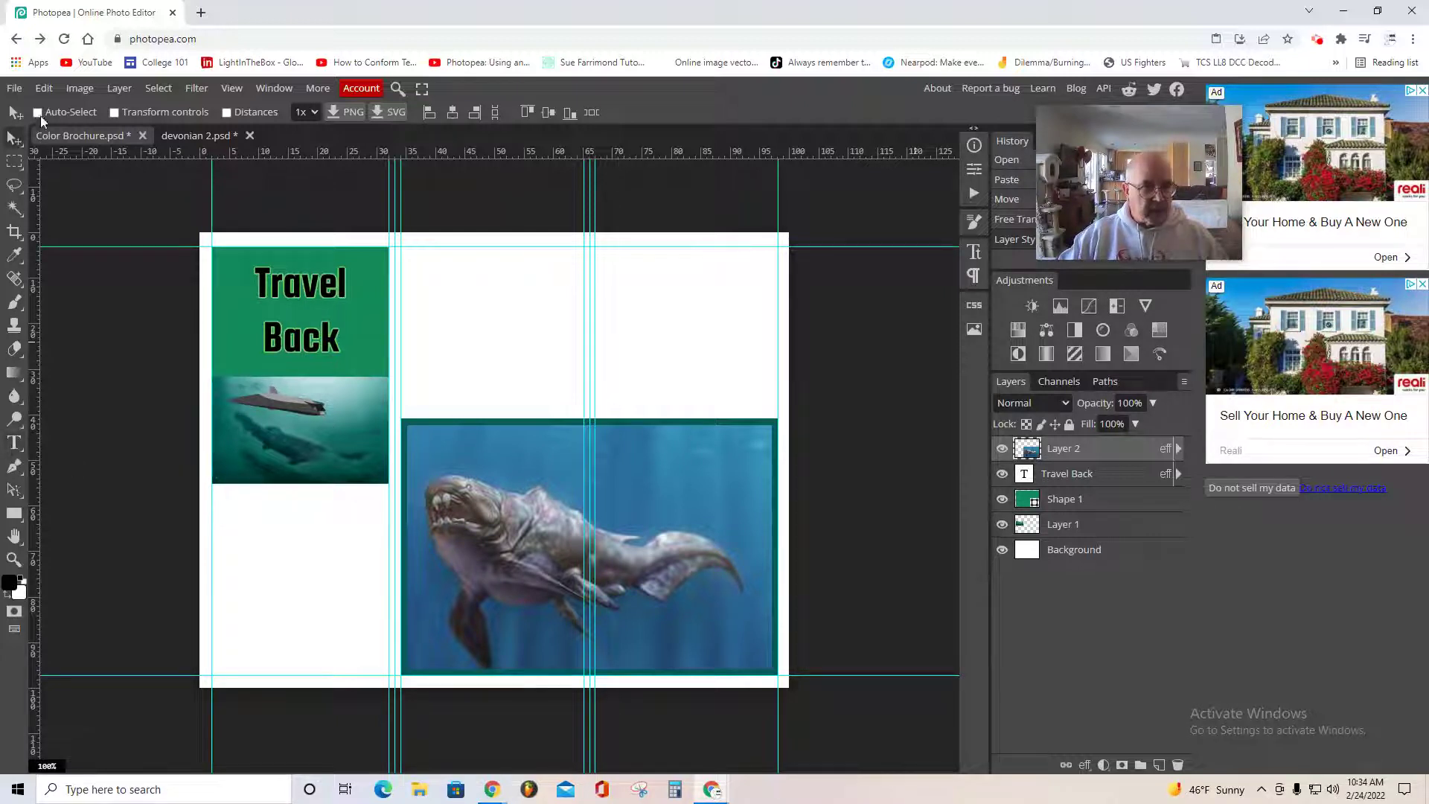
Add 21 px text below the submarine picture reading "to a", "time" and "forgot" on three separate lines
click(13, 444)
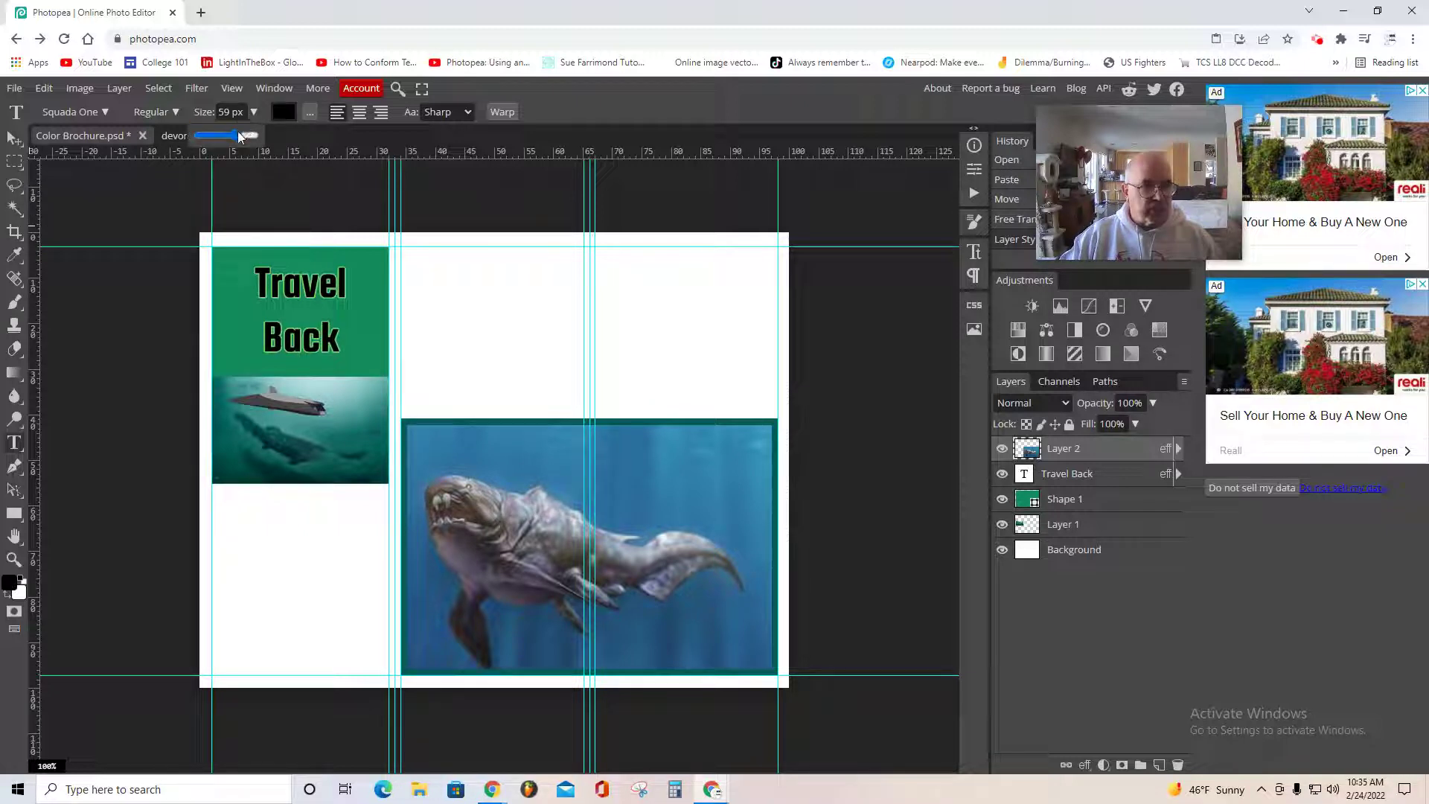
drag(238, 131, 225, 131)
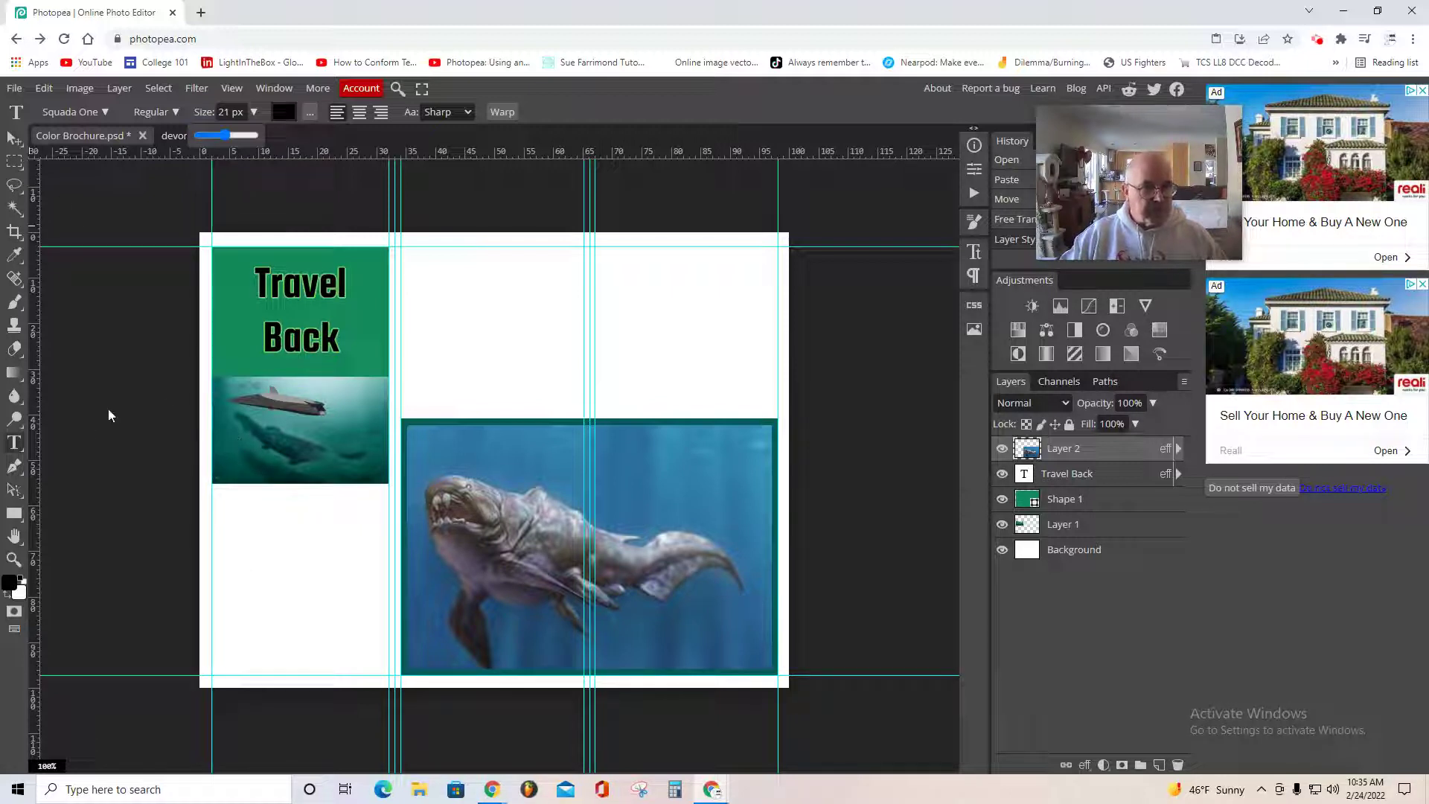
click(251, 524)
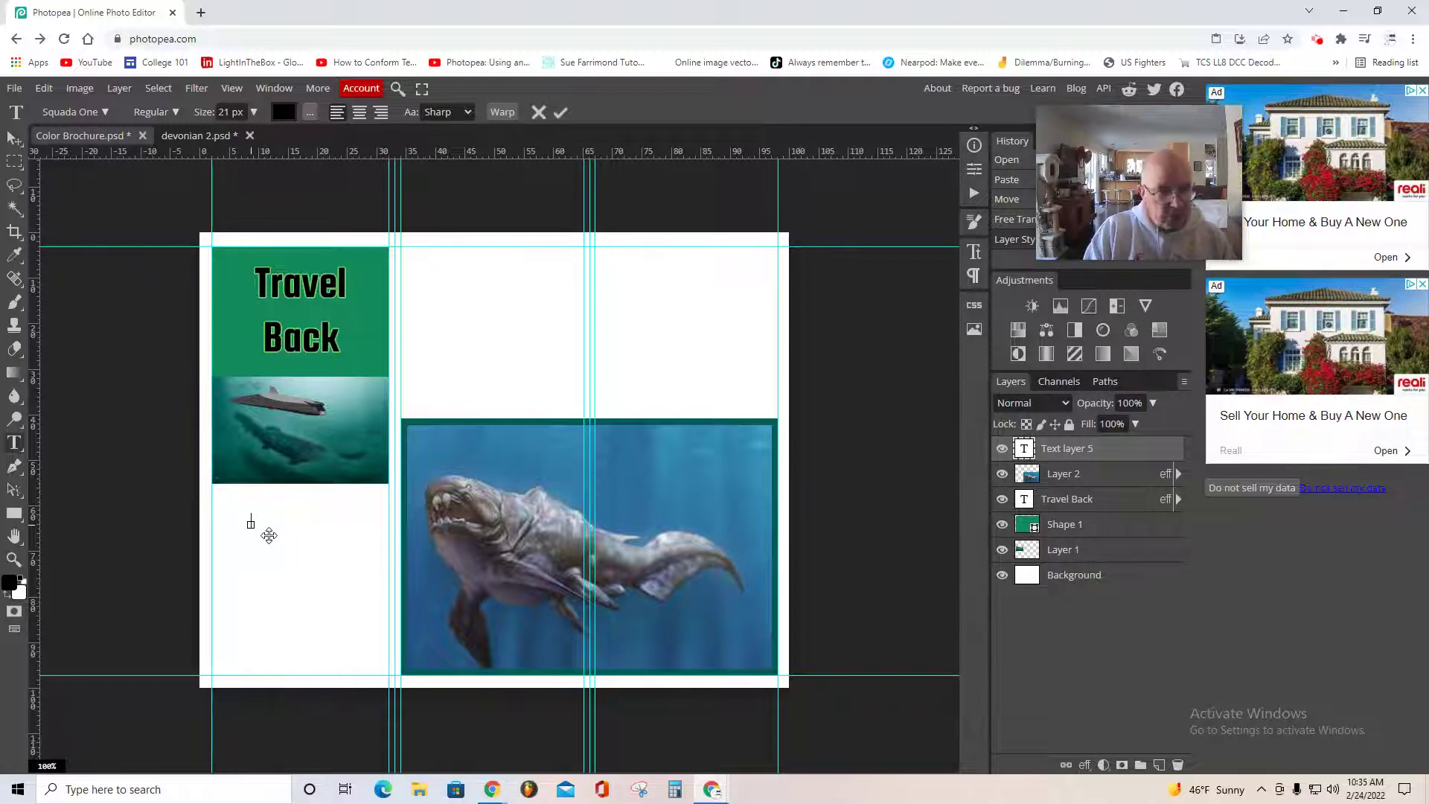
text(to)
text(g)
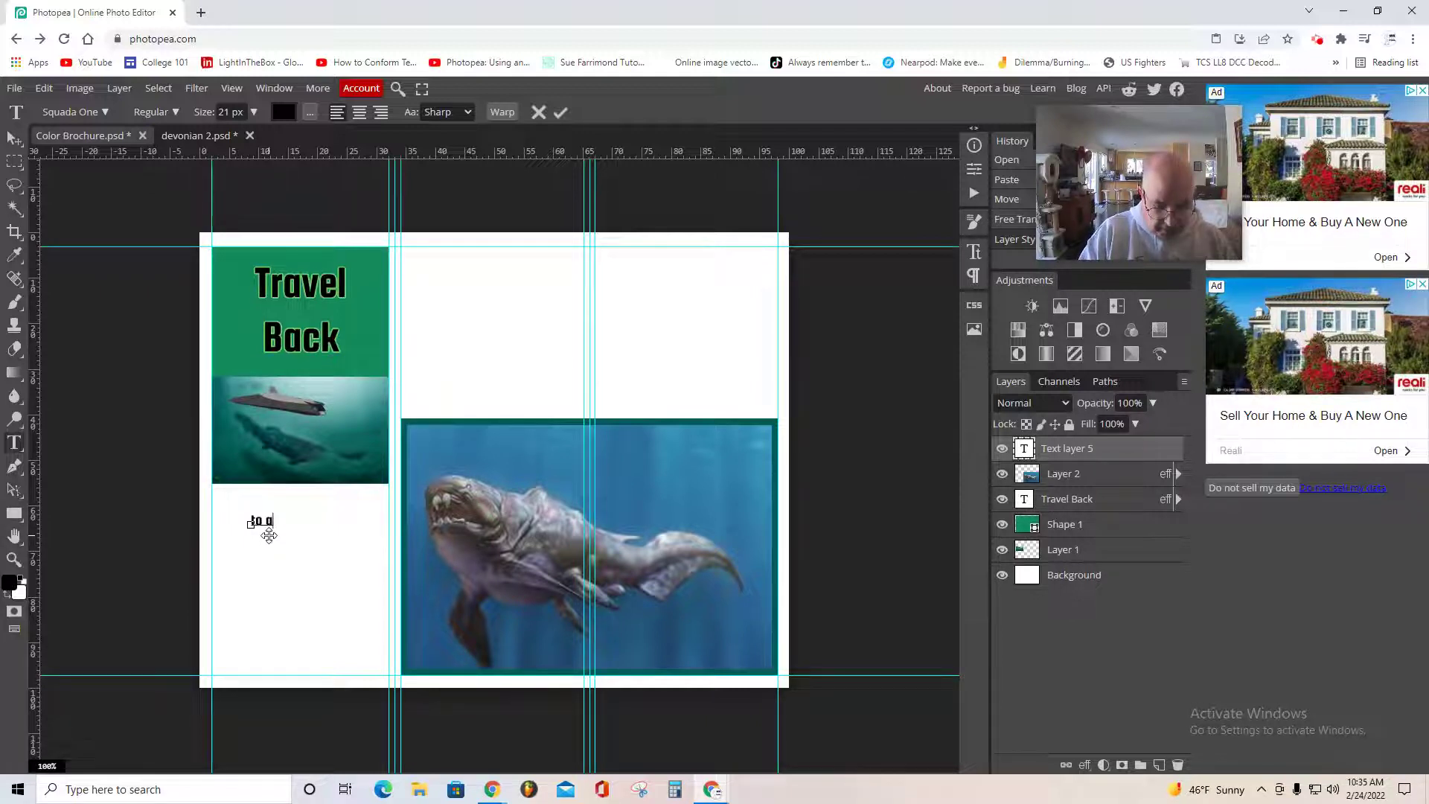
key(Return)
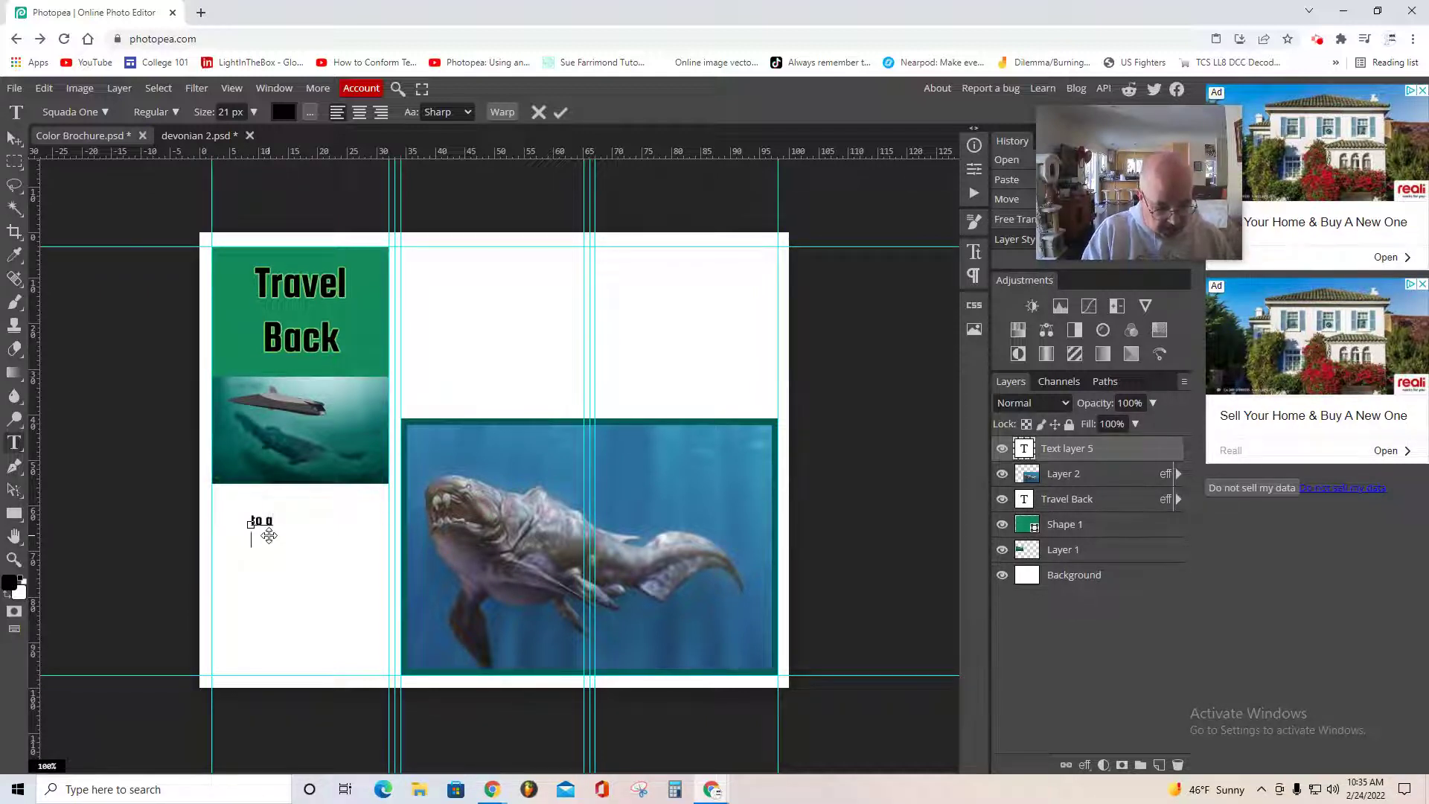
text(time)
key(Return)
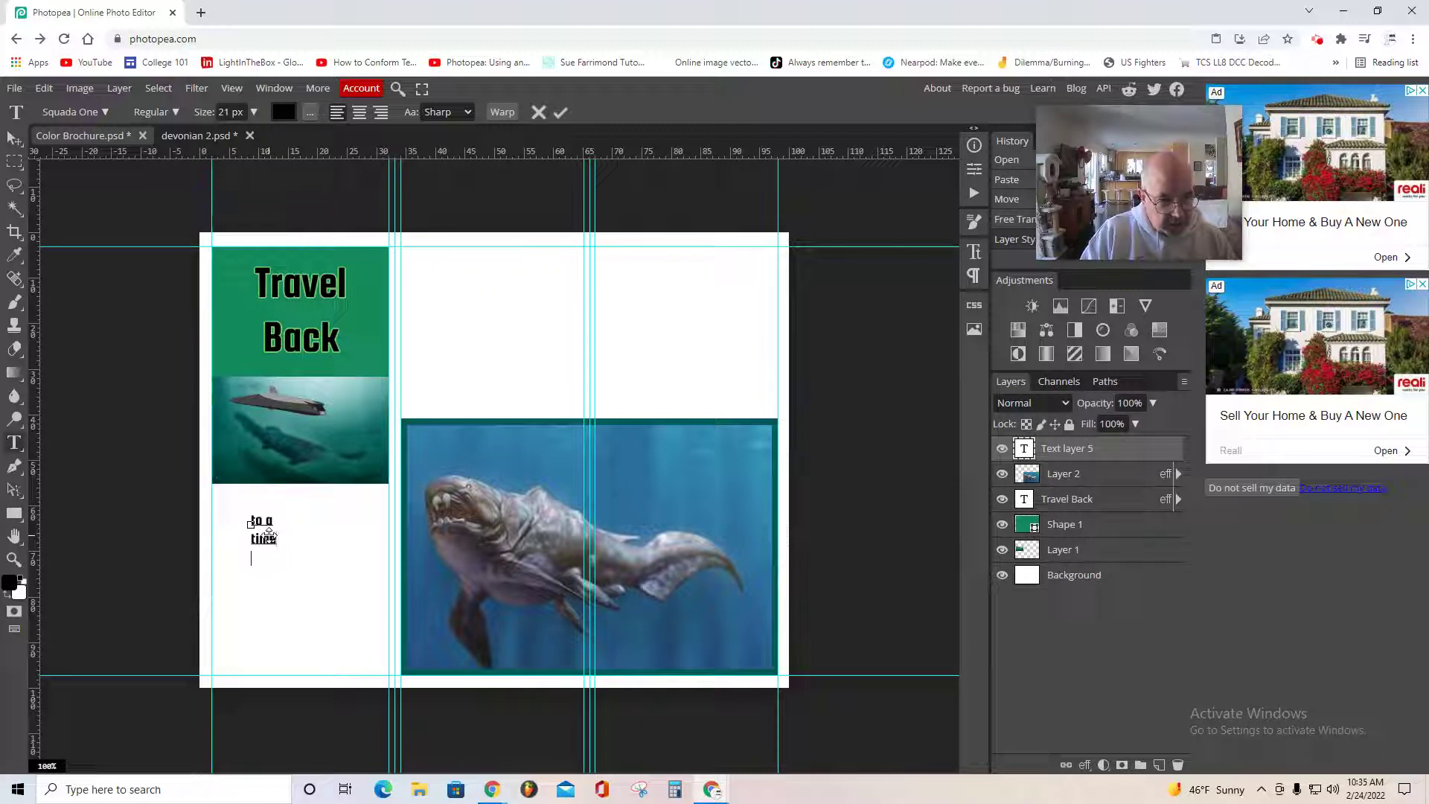
text(forgot)
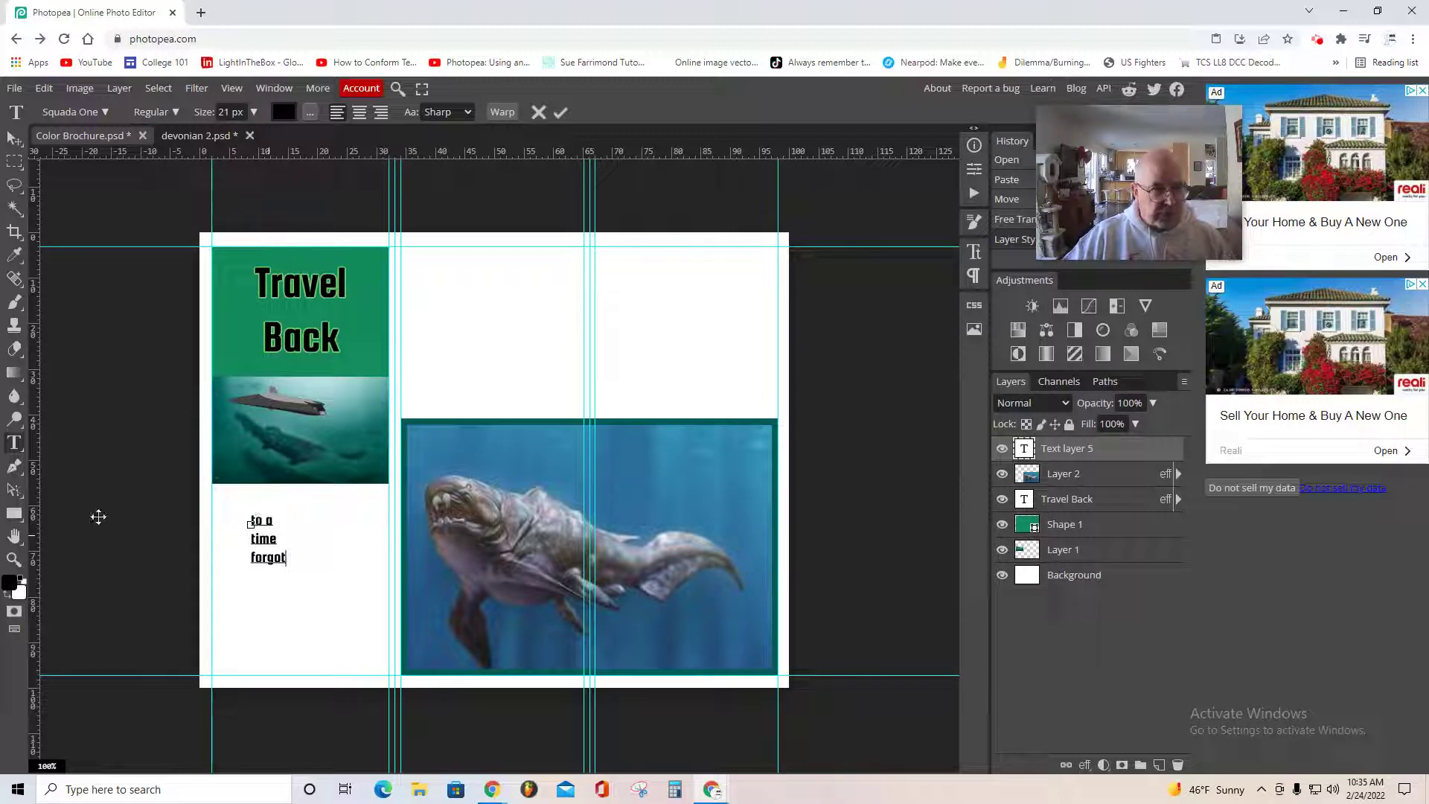
Center-align the three lines of the "to a time forgot" text and move it to the middle of the panel just below the submarine picture
click(359, 116)
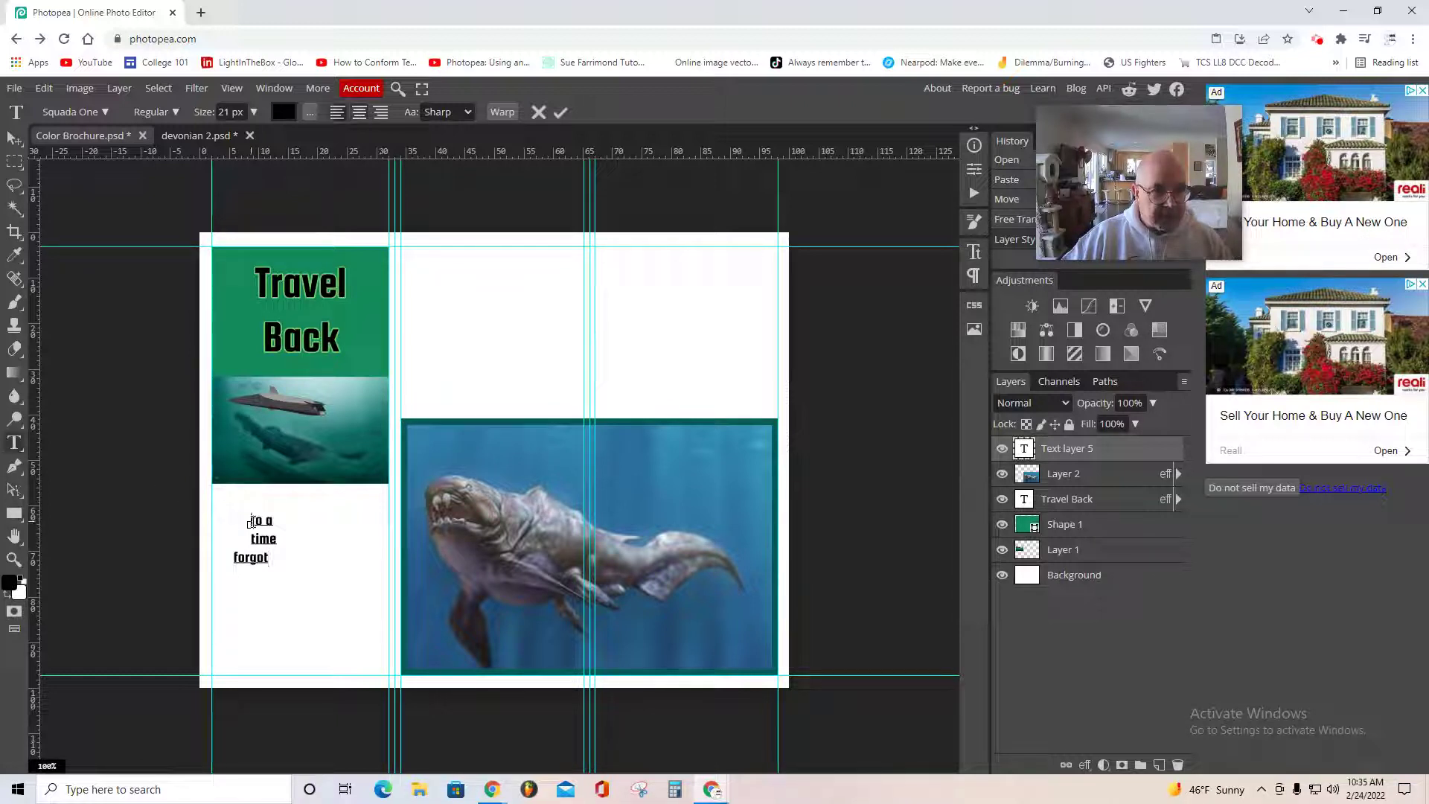
drag(252, 521, 280, 566)
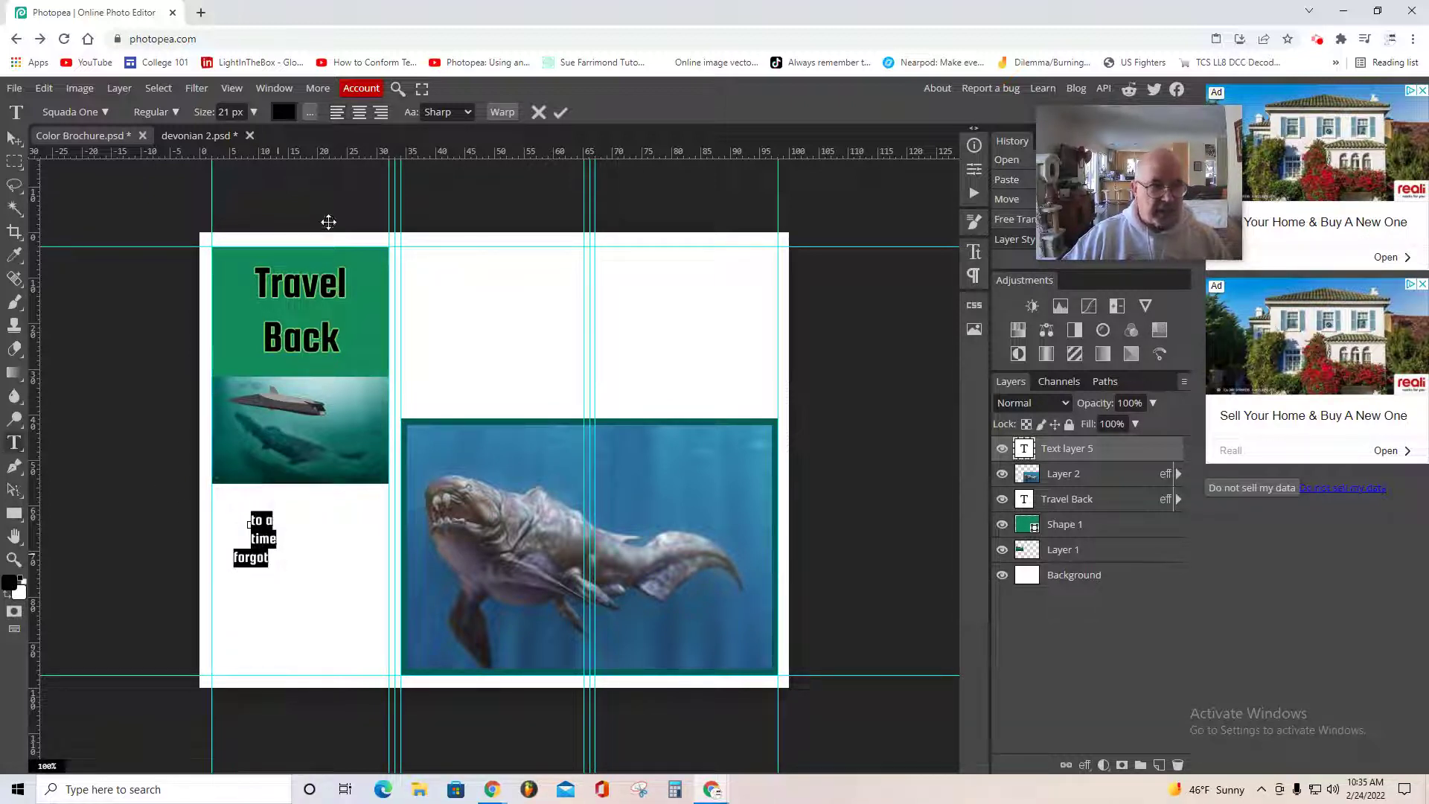
click(358, 112)
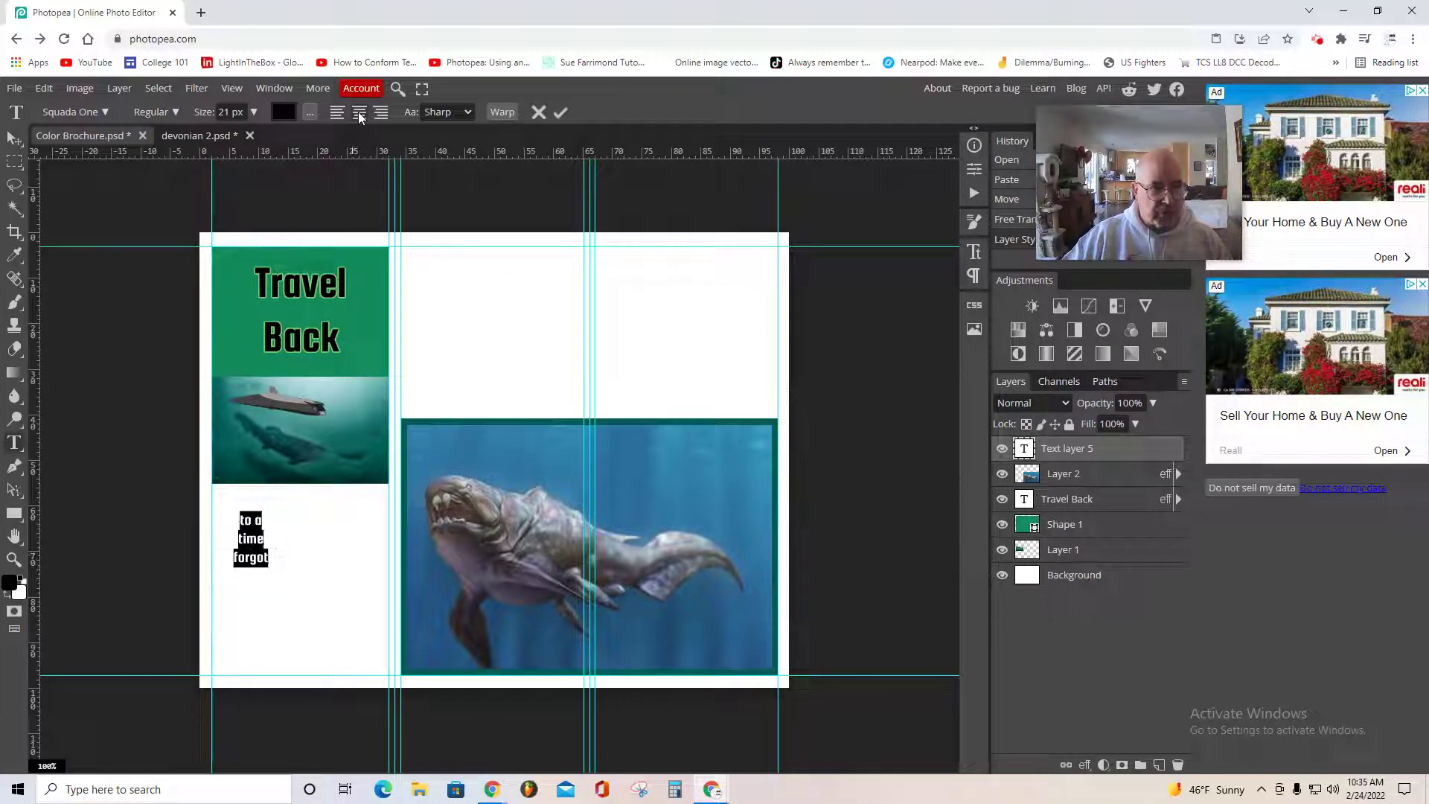
click(13, 146)
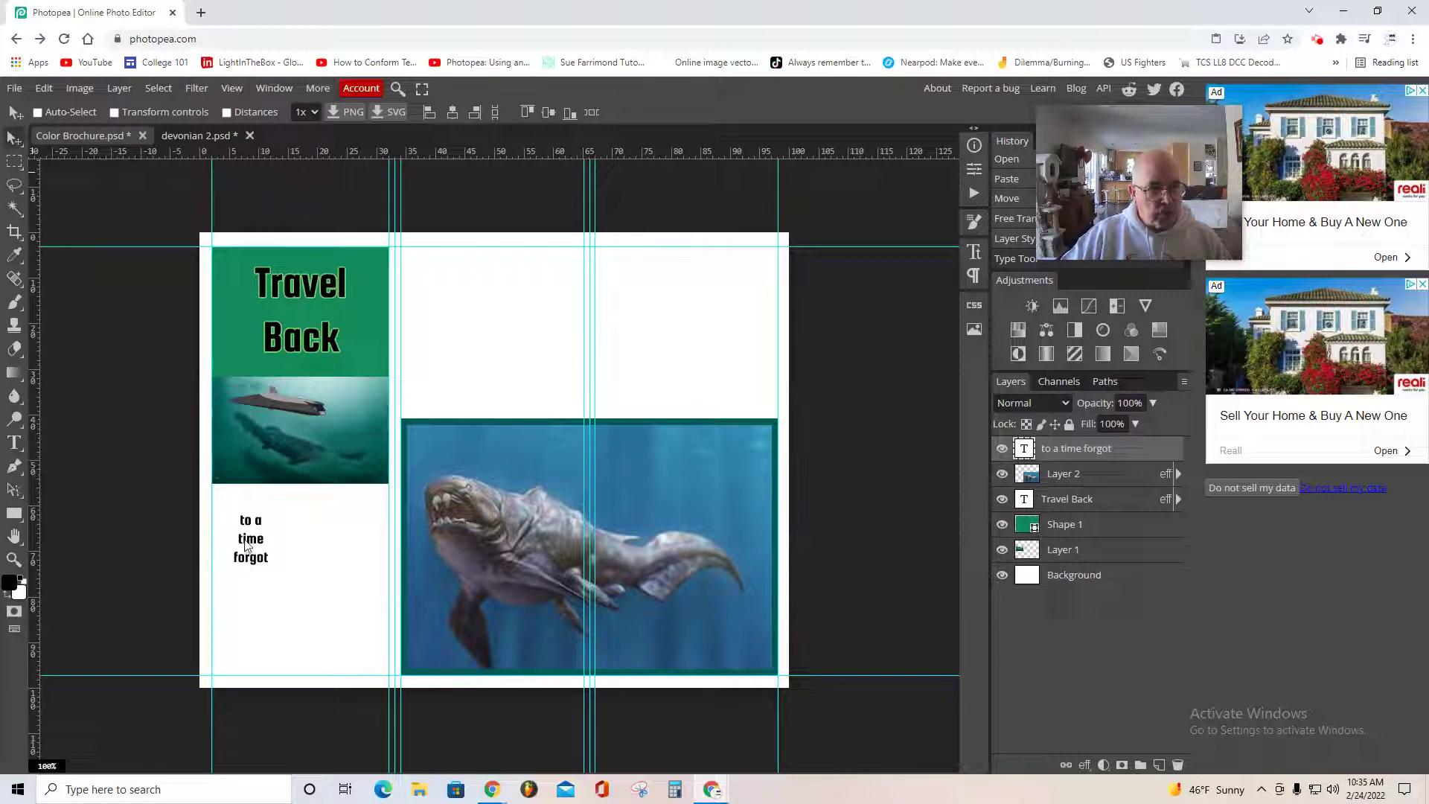
drag(245, 546, 294, 527)
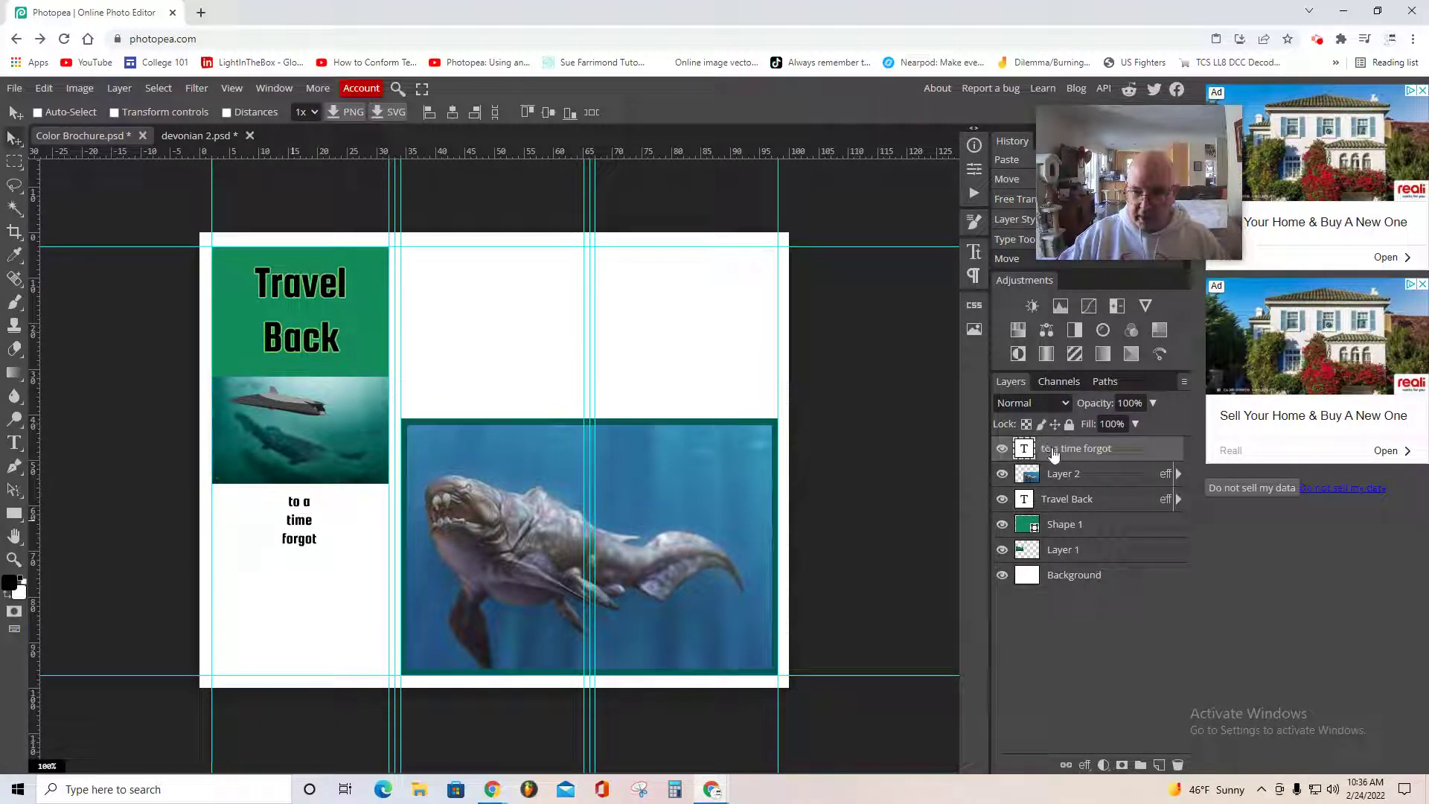
Add a stroke layer style to the "to a time forgot" text and set the stroke position to Outside
click(120, 89)
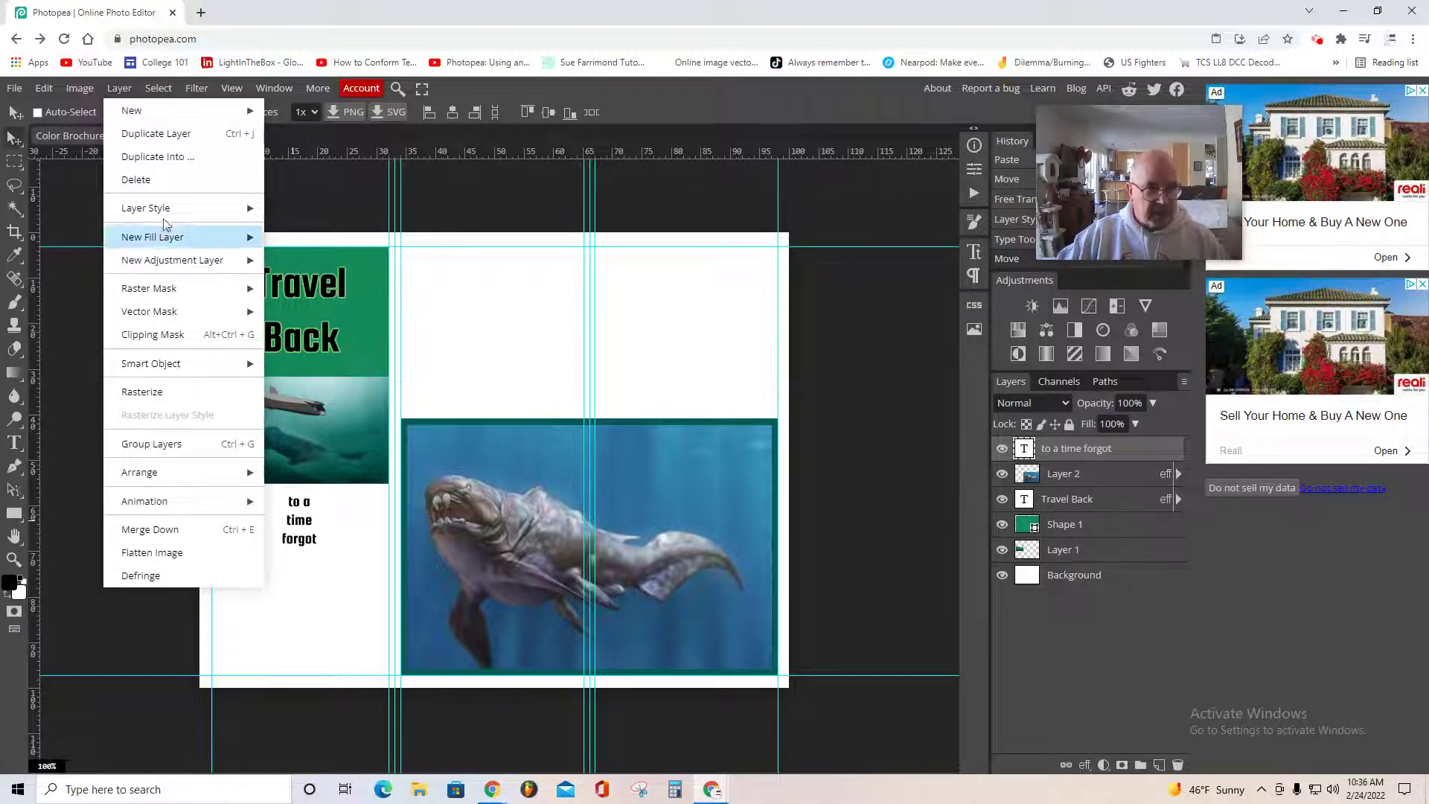
mouse_move(224, 209)
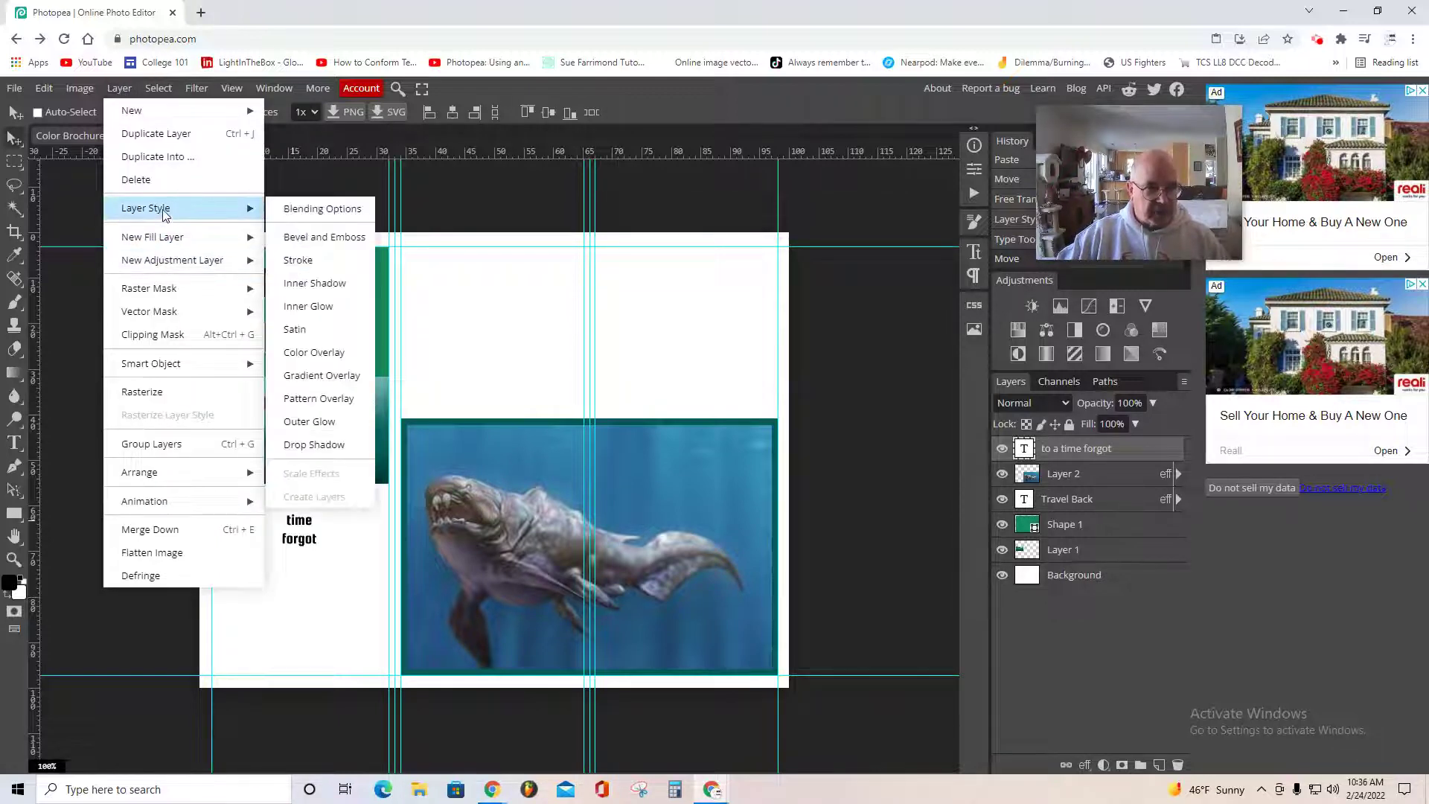
click(297, 262)
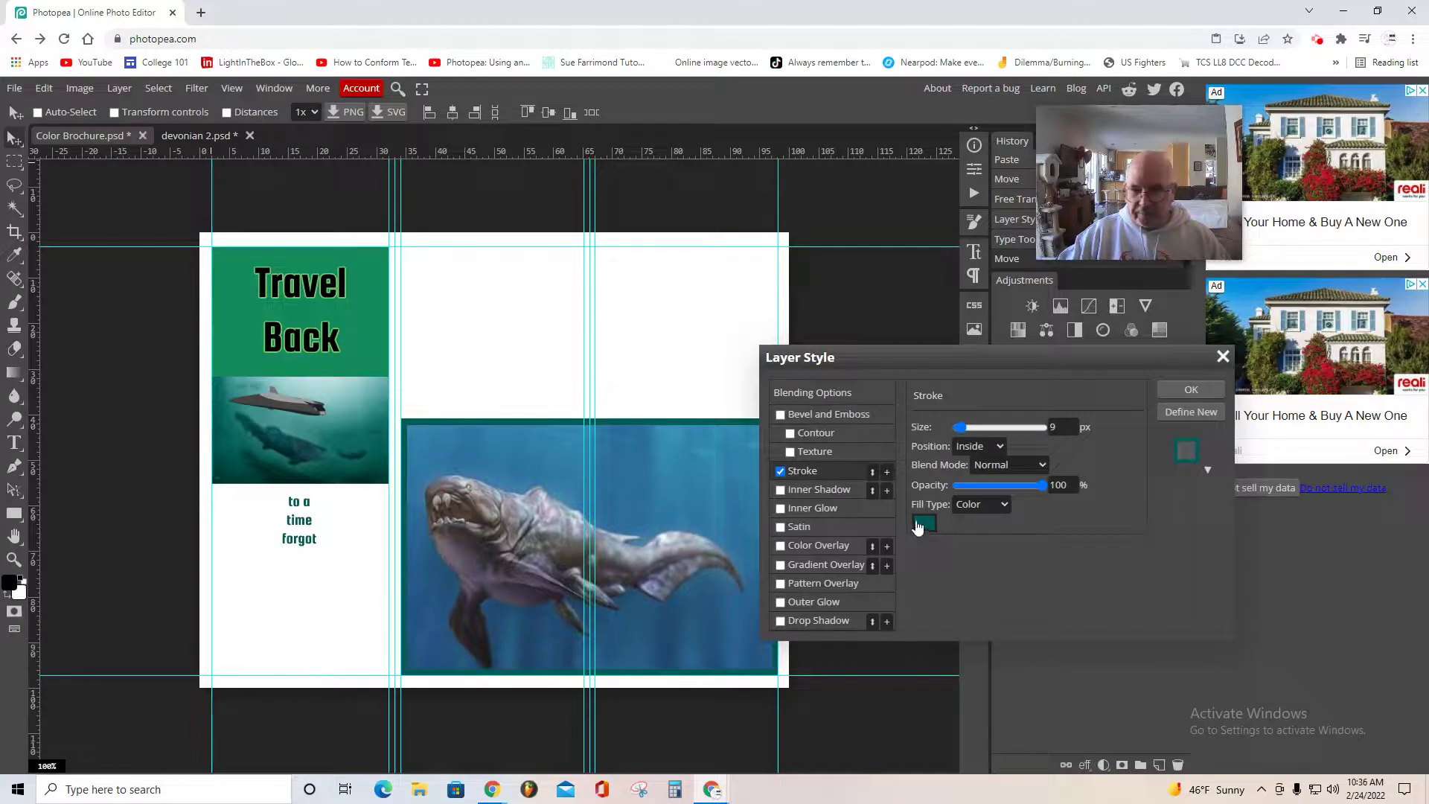
click(995, 445)
click(972, 463)
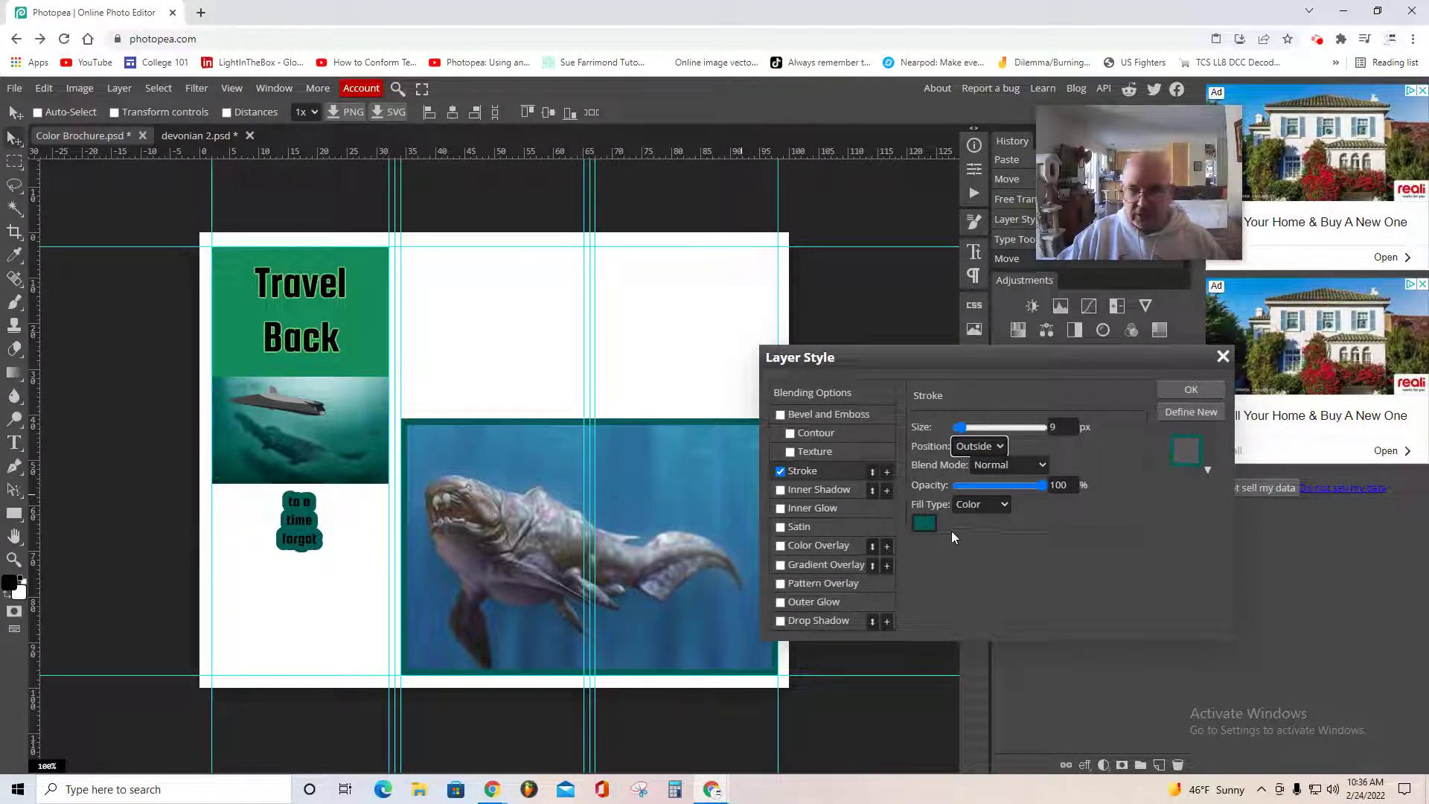
Set the tagline text's stroke size to 2 px and apply the layer style
drag(962, 426, 931, 425)
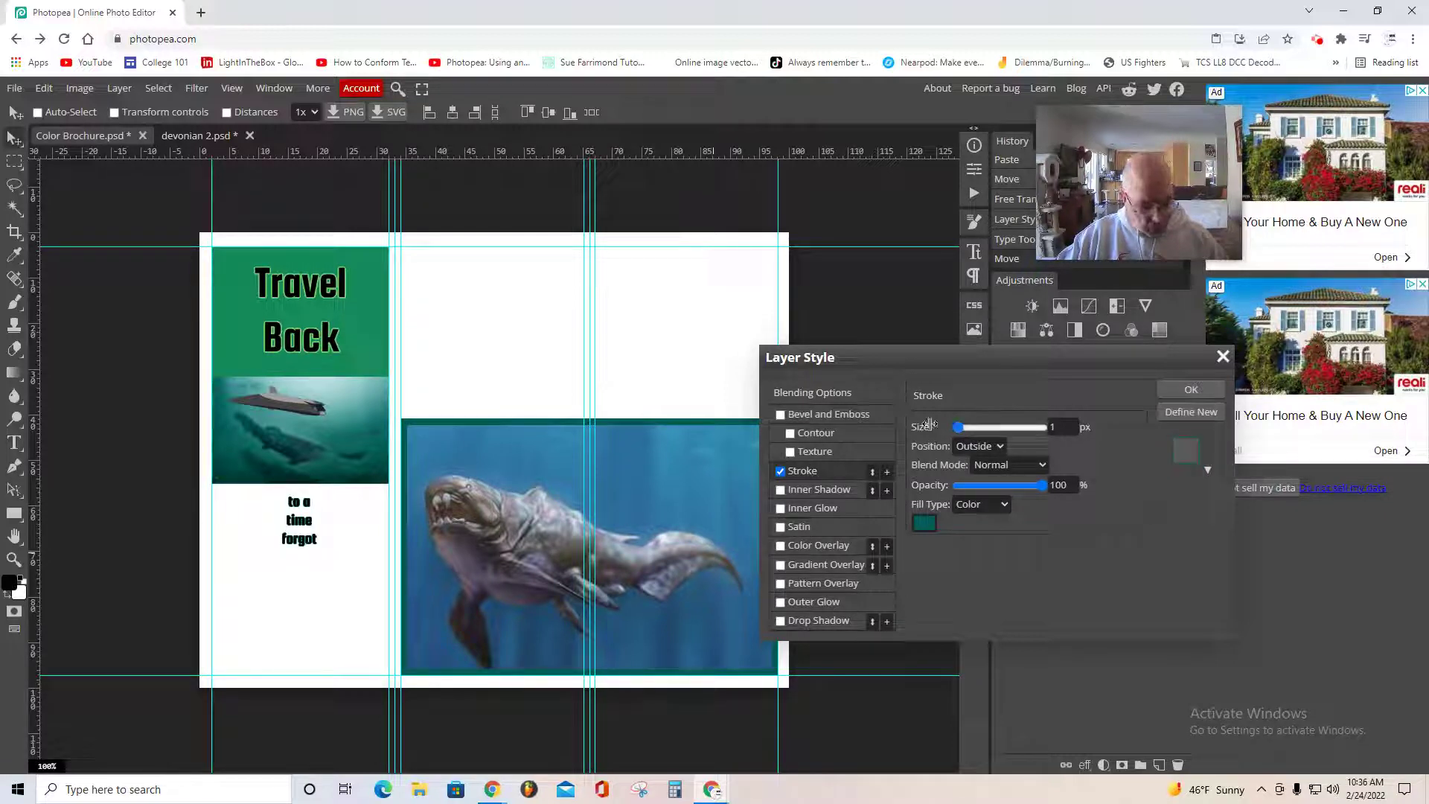
key(ctrl+z)
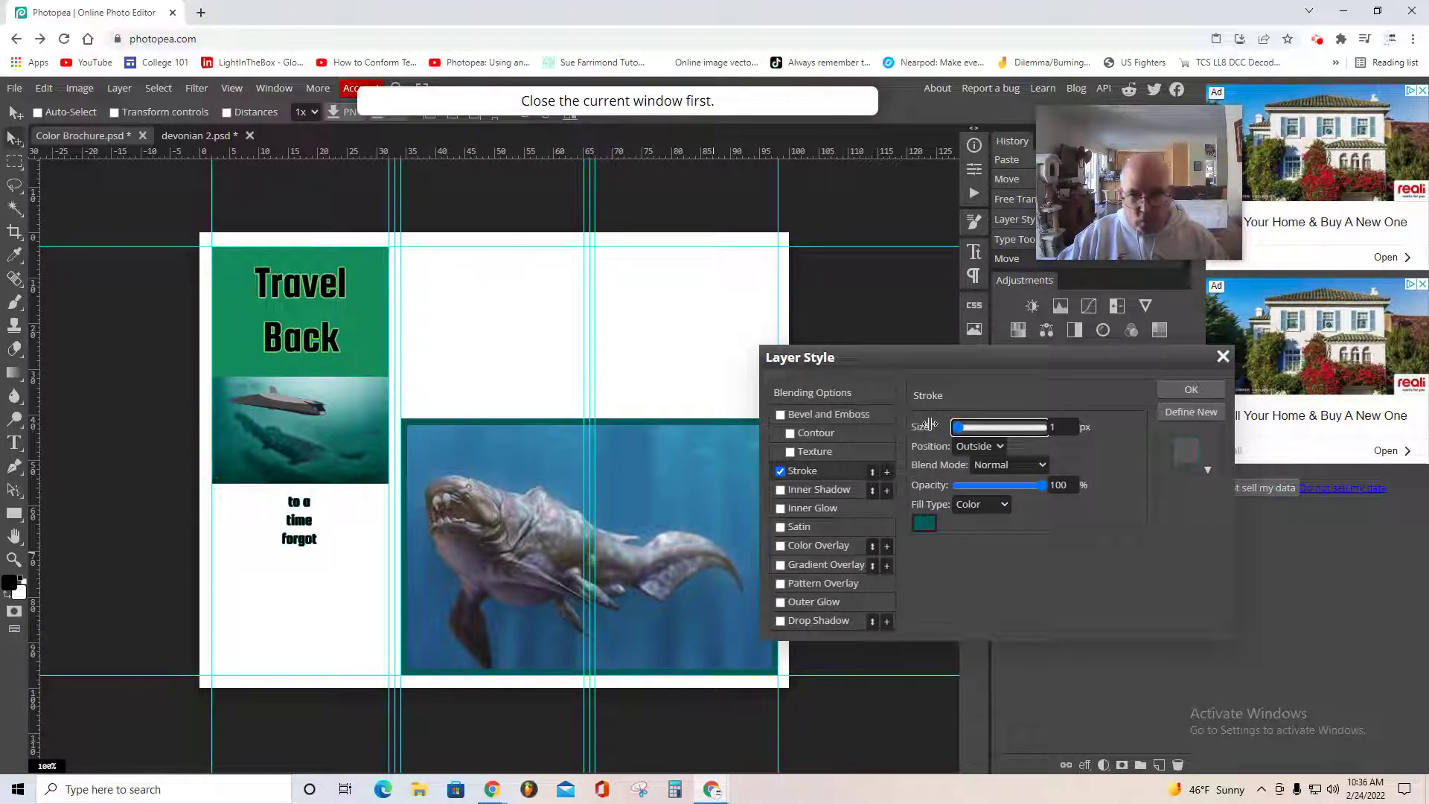
click(1051, 429)
text(2)
key(Return)
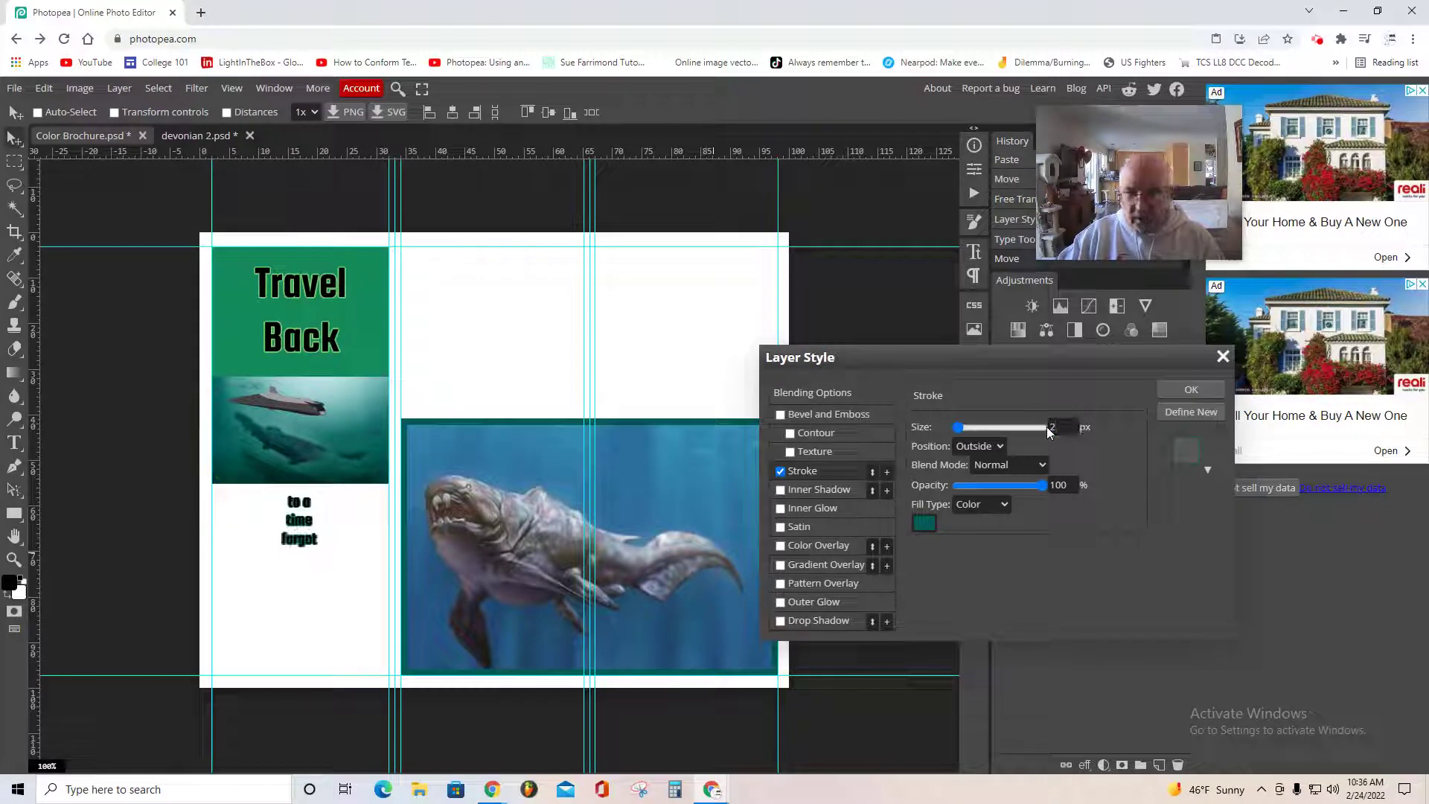
click(1188, 391)
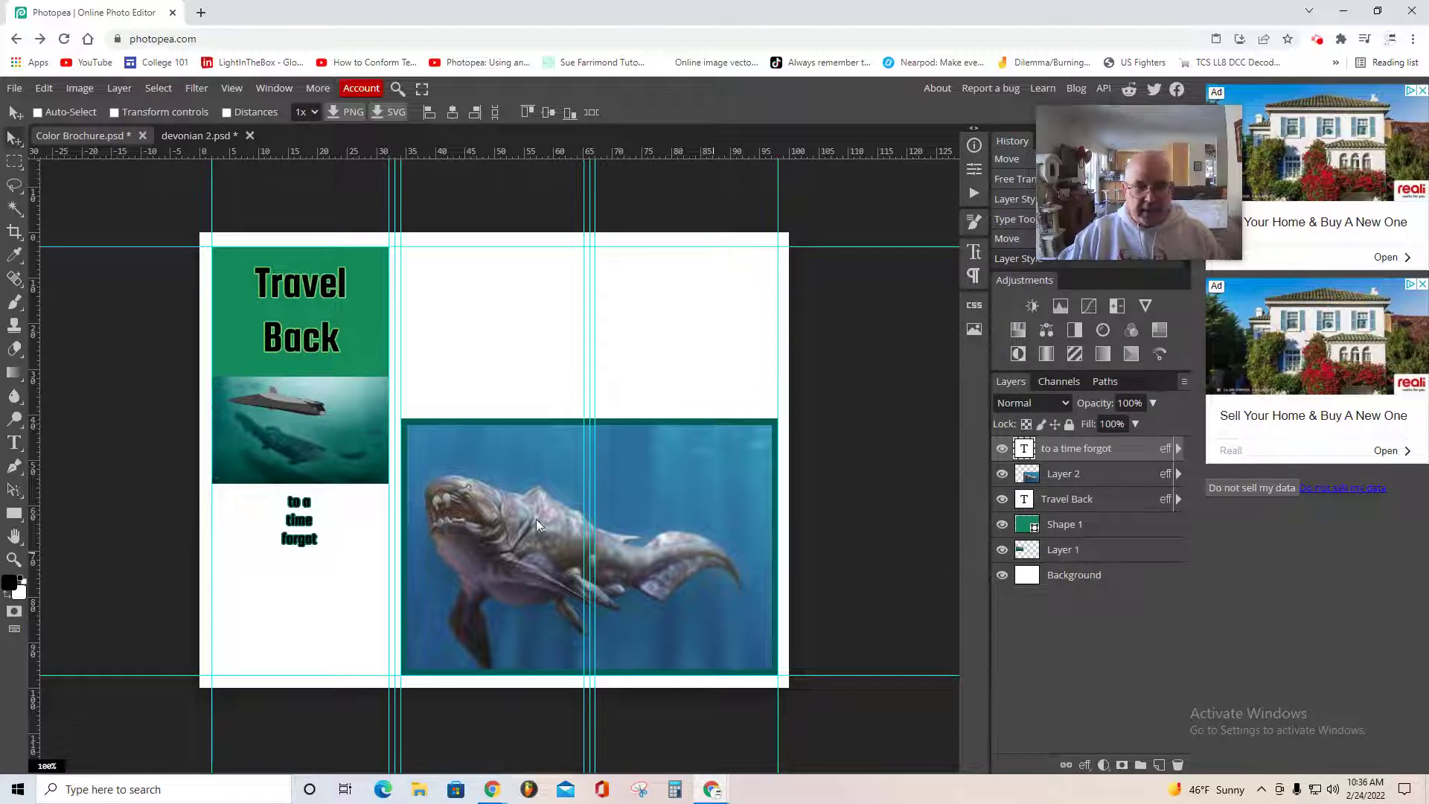
Start a new text layer below the tagline in the first panel and set the text size to 59 px
click(14, 445)
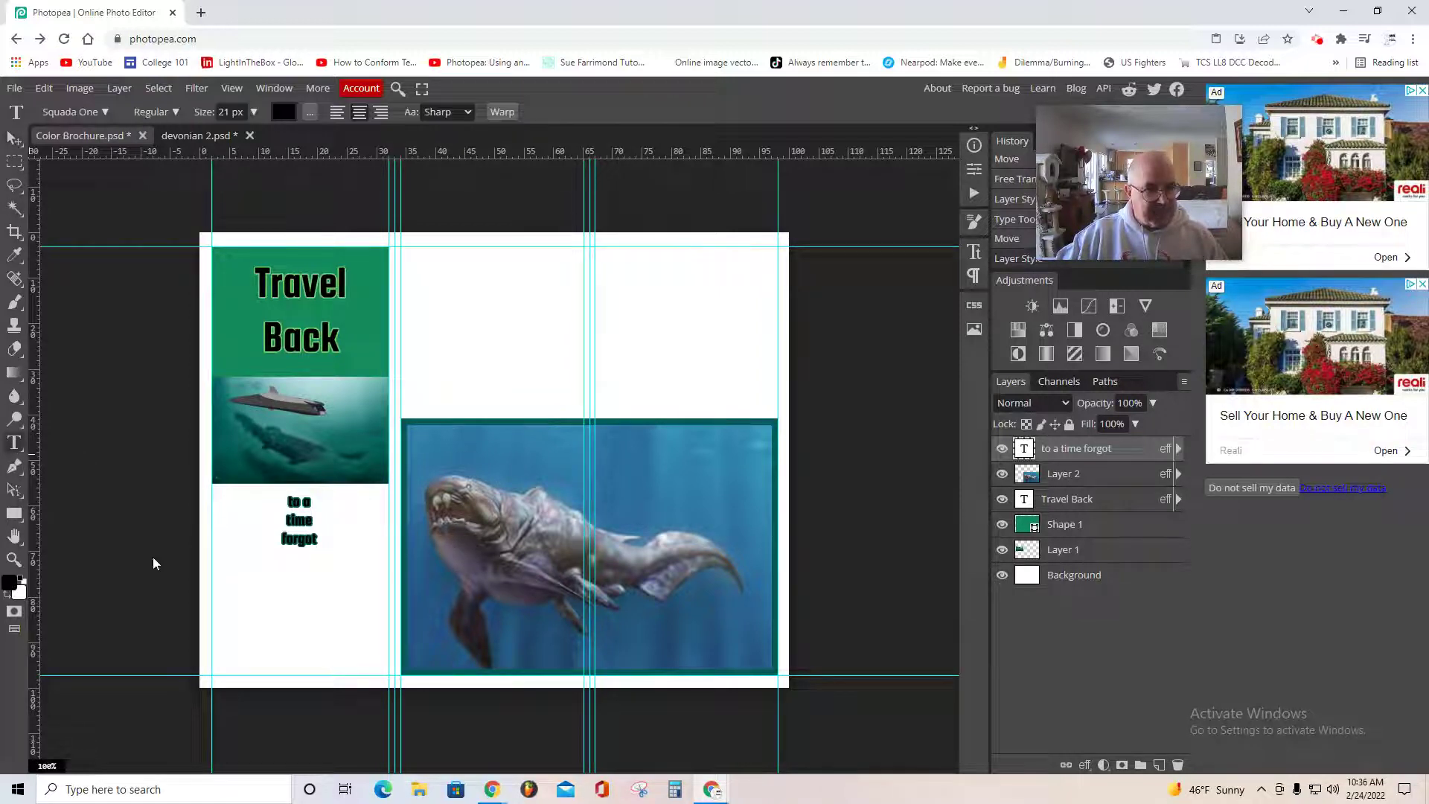
click(240, 585)
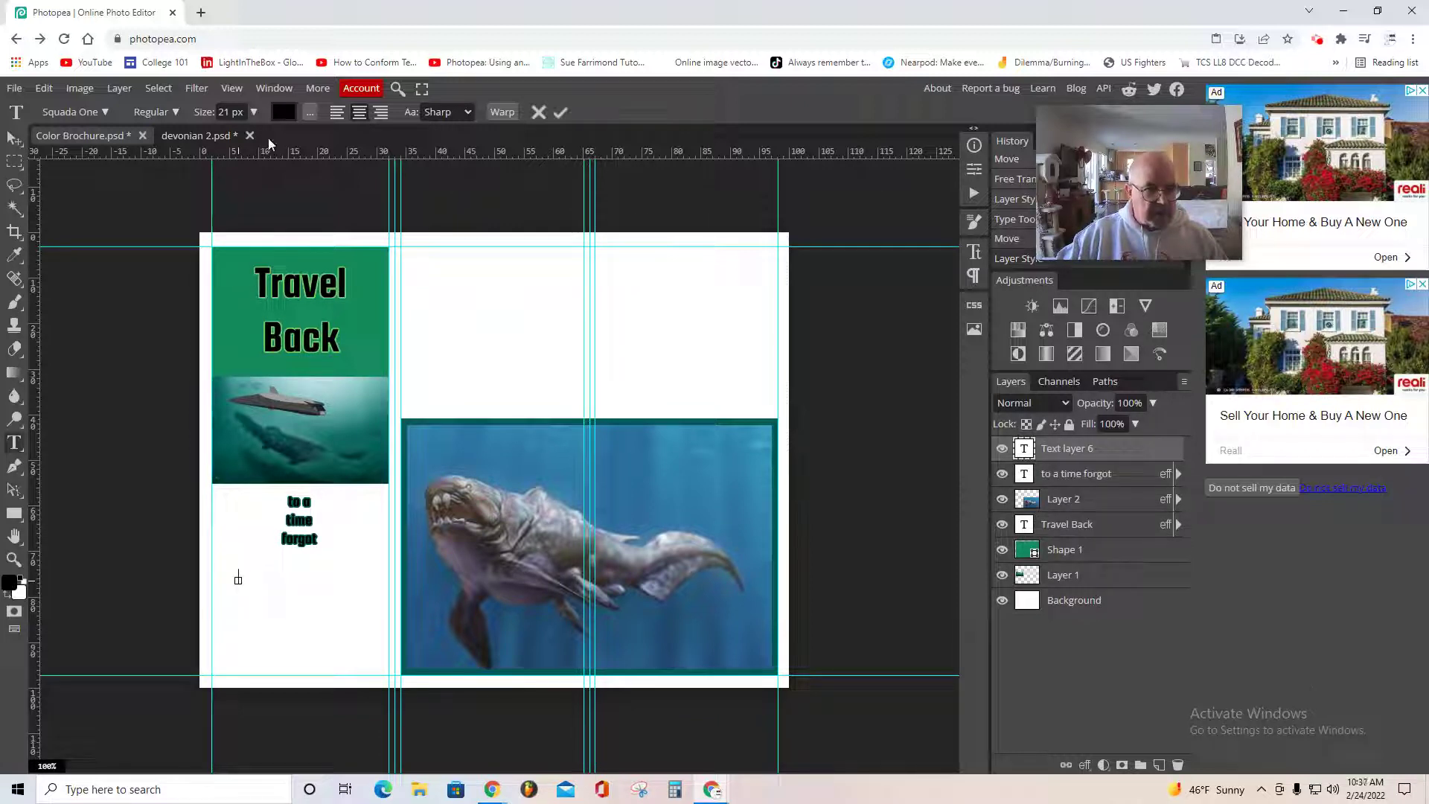
click(253, 112)
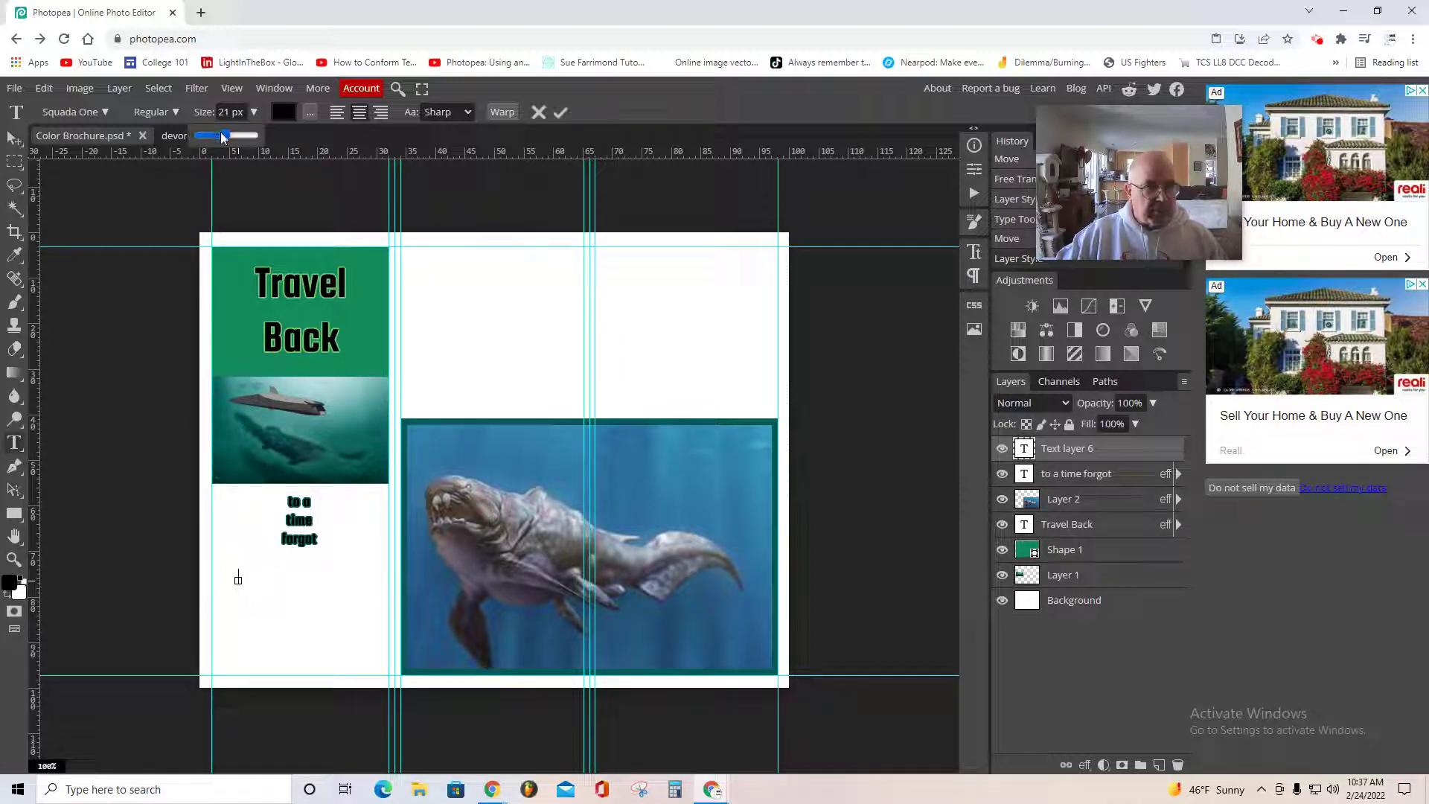
drag(221, 136, 235, 138)
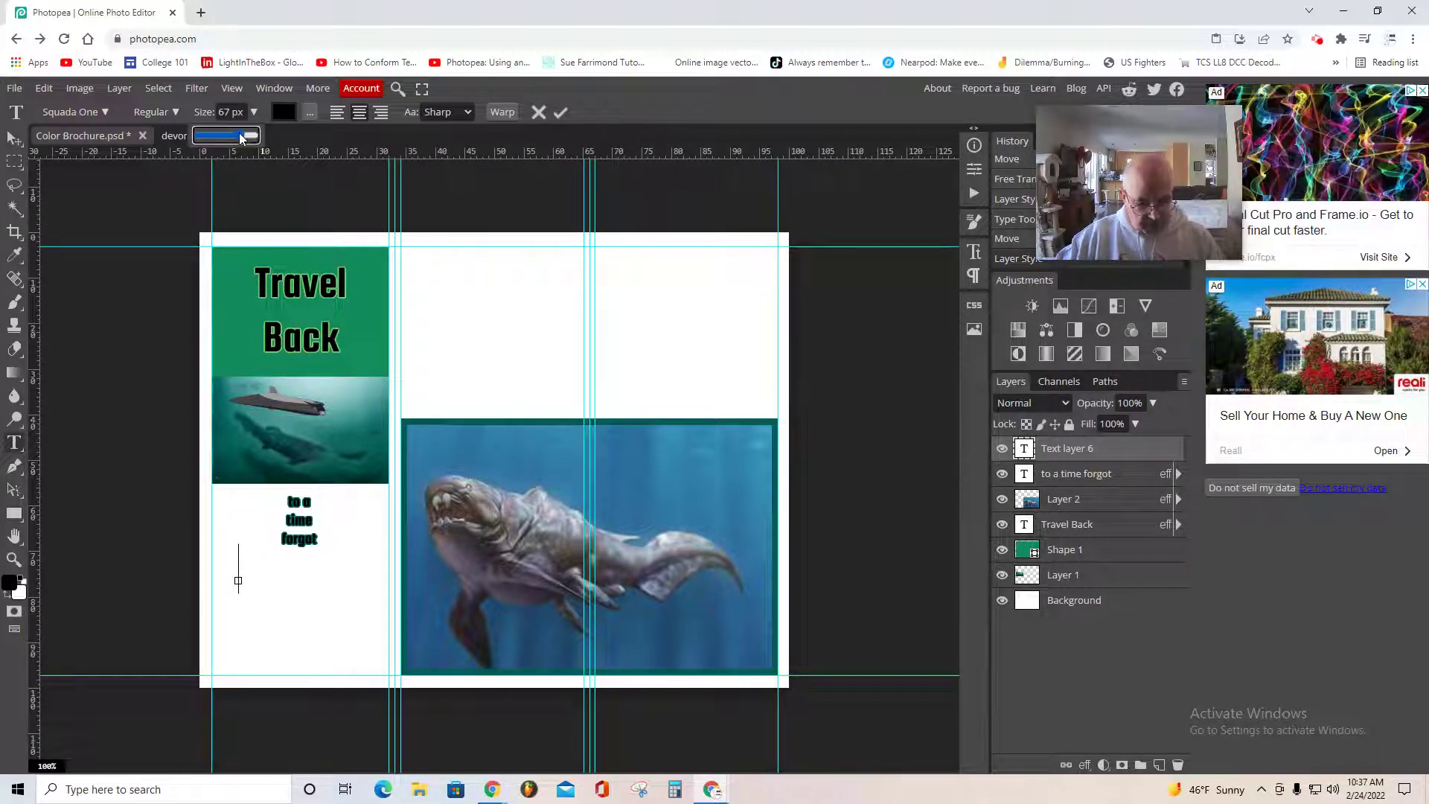
click(220, 112)
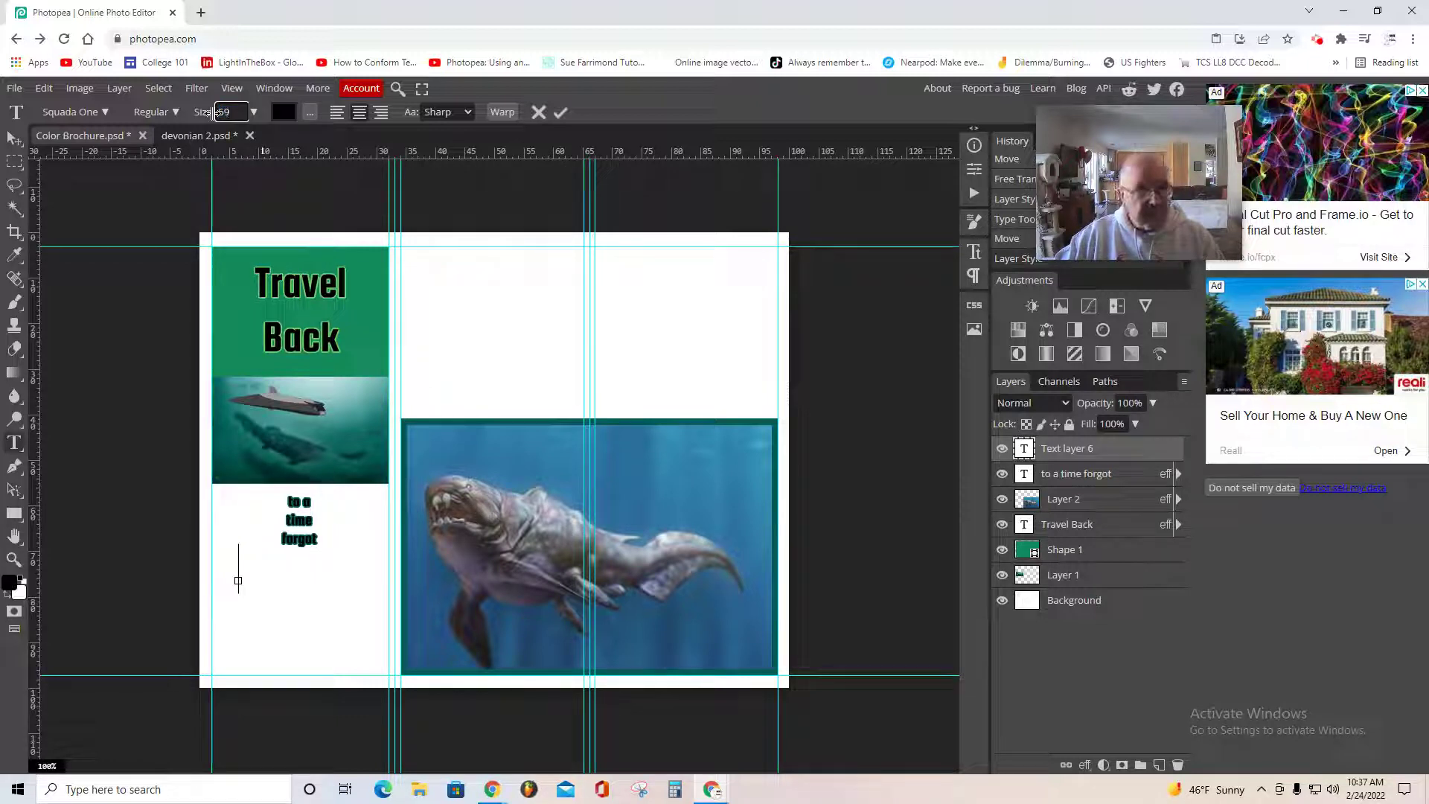
text(59)
key(Return)
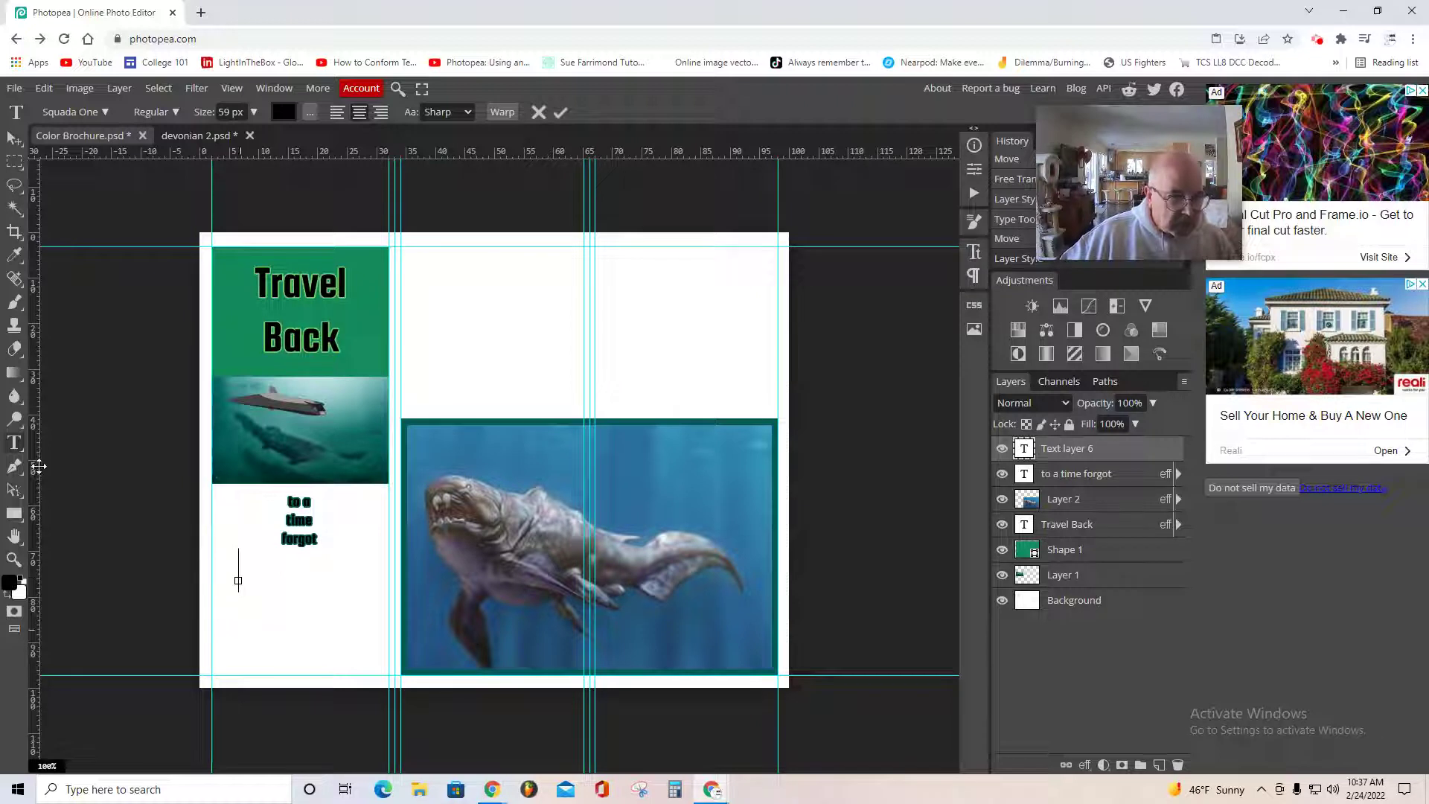
Add the text "Devonian" and "Period" on two lines and move it to the middle of the panel below the tagline
click(236, 580)
click(237, 584)
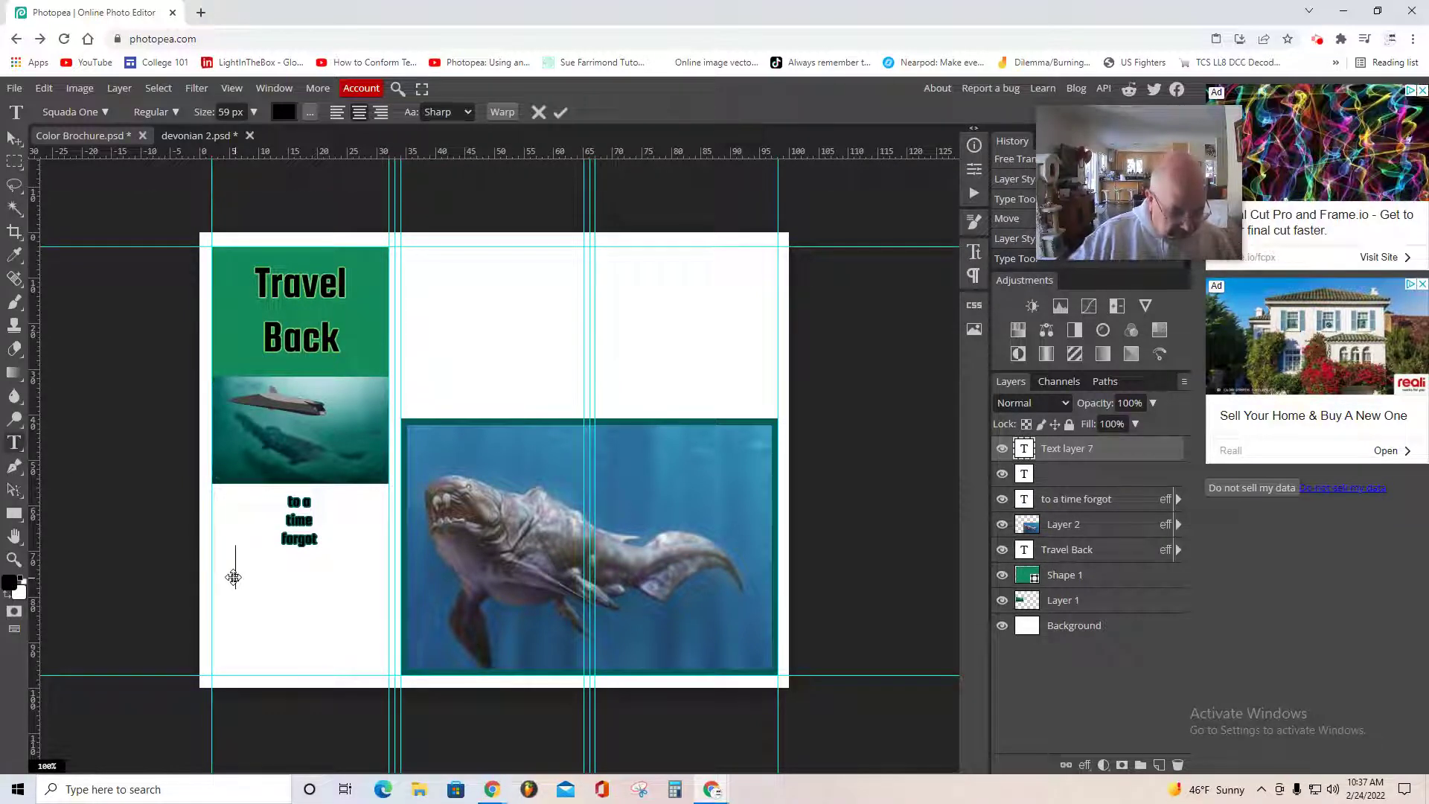
text(Dev)
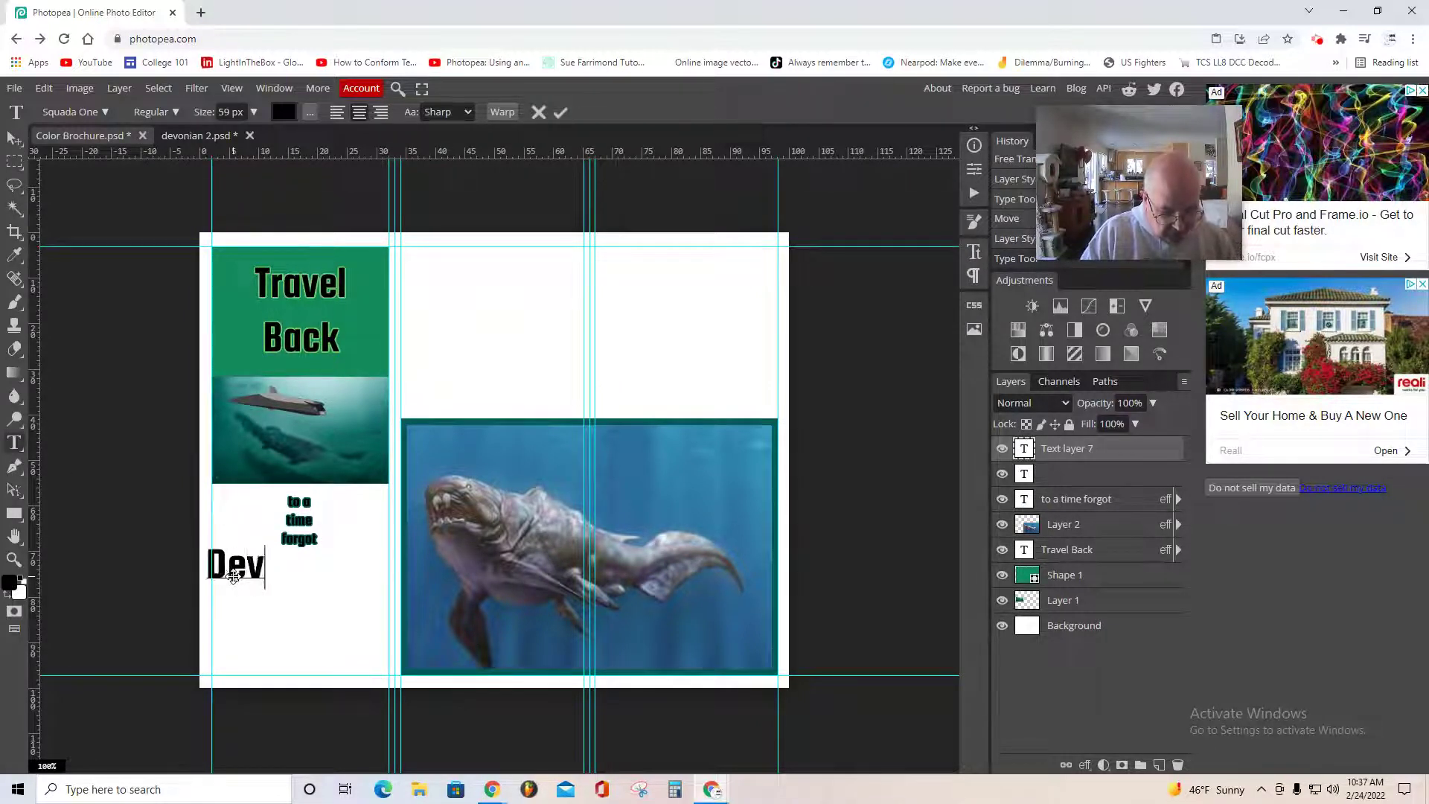
text(onian)
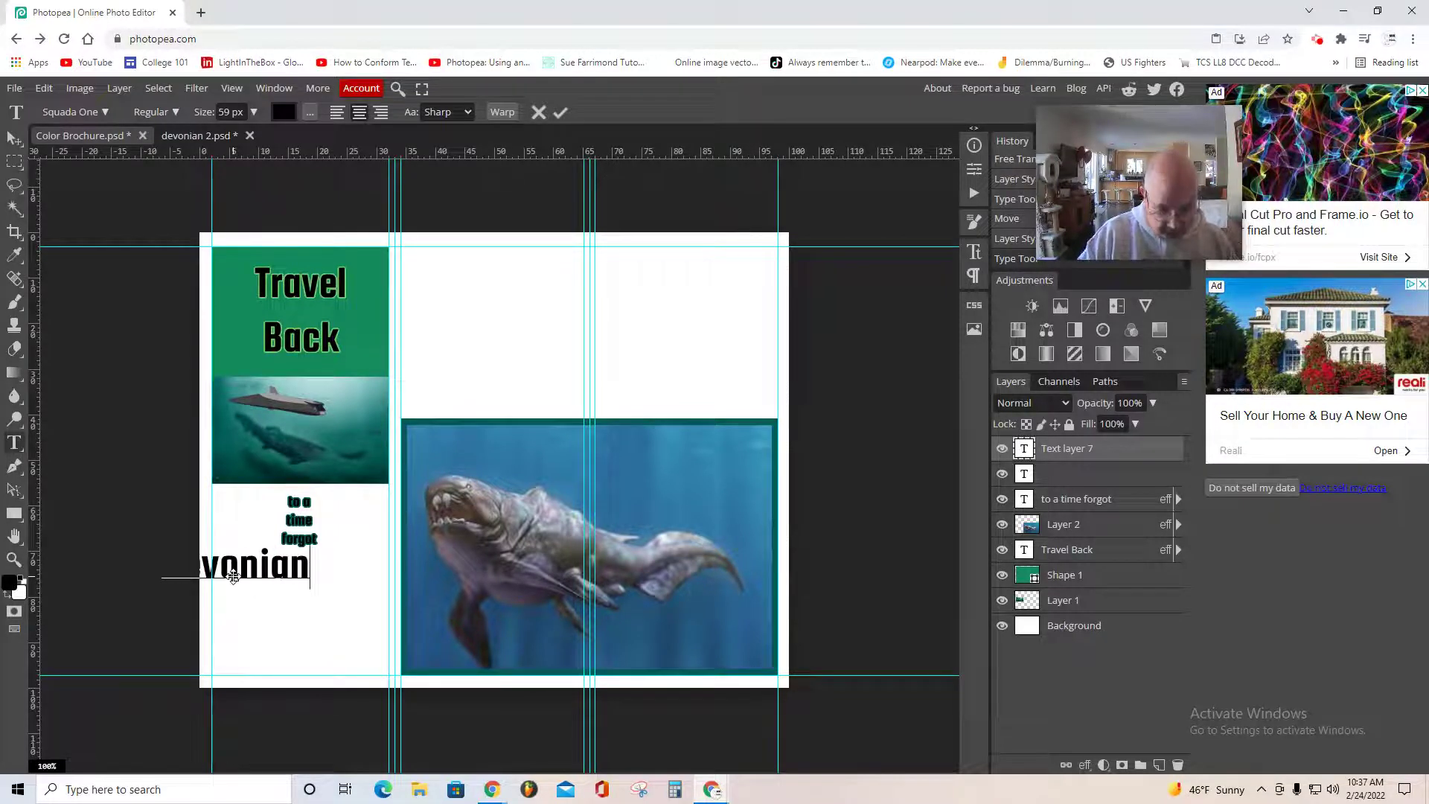
key(Return)
text(Period)
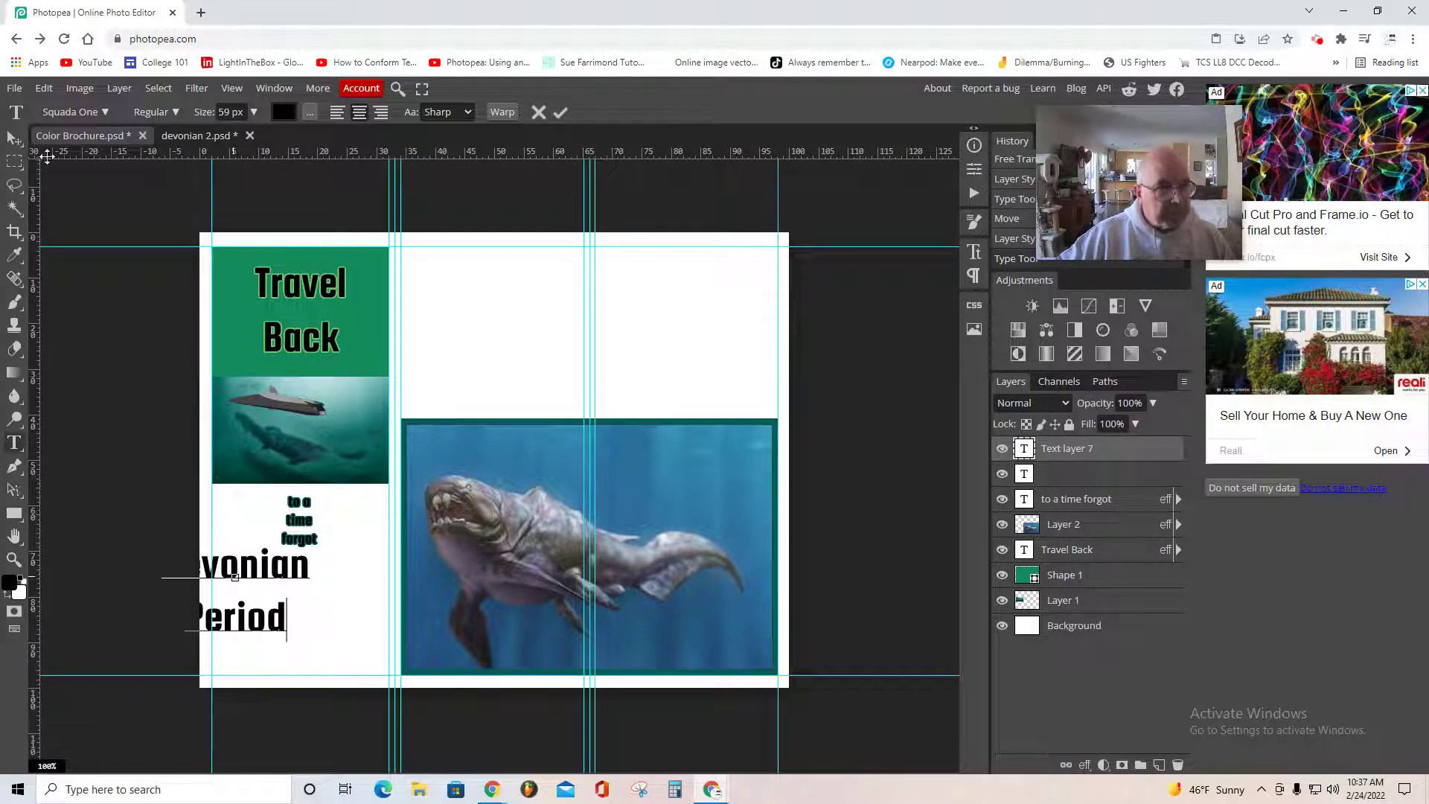
click(13, 140)
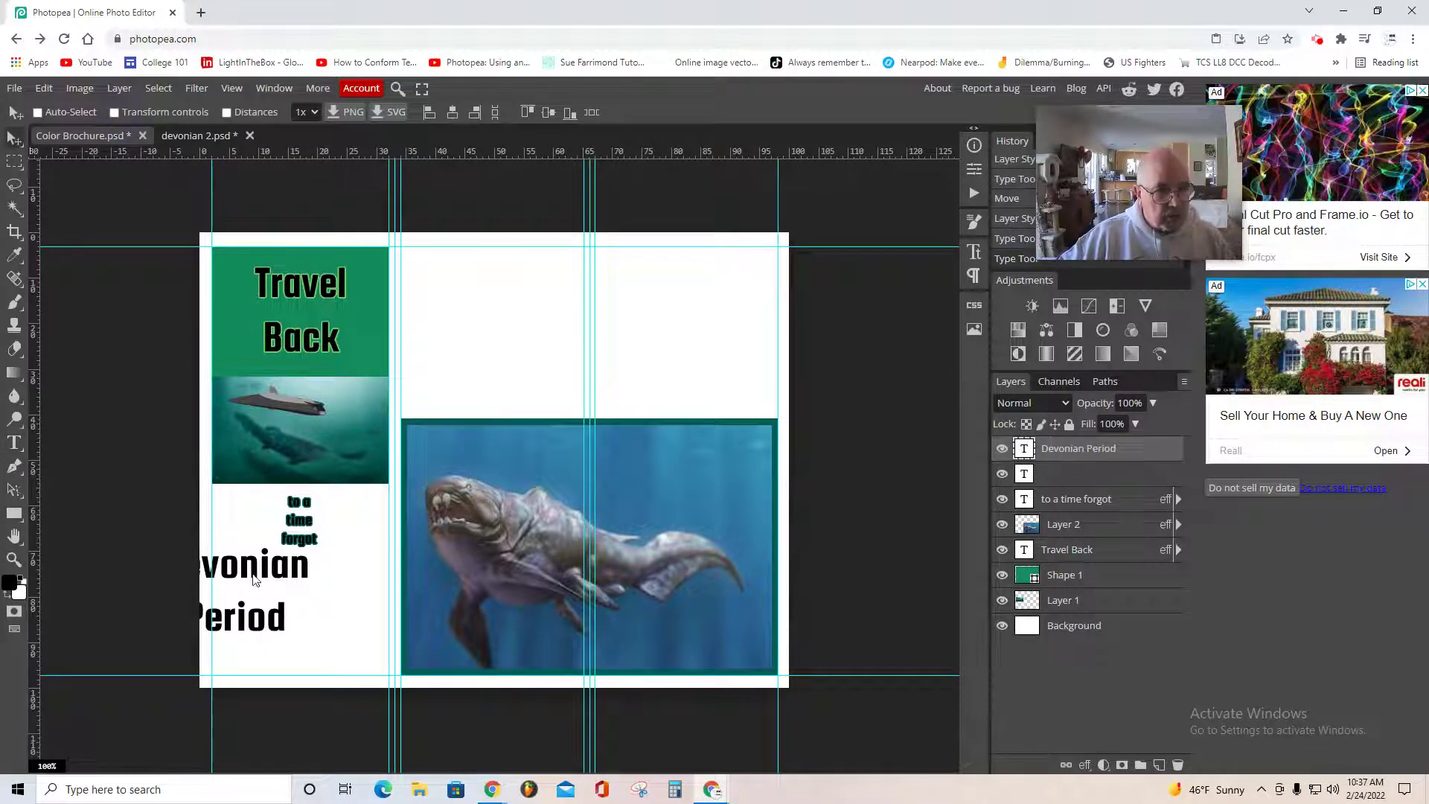
drag(254, 581, 318, 596)
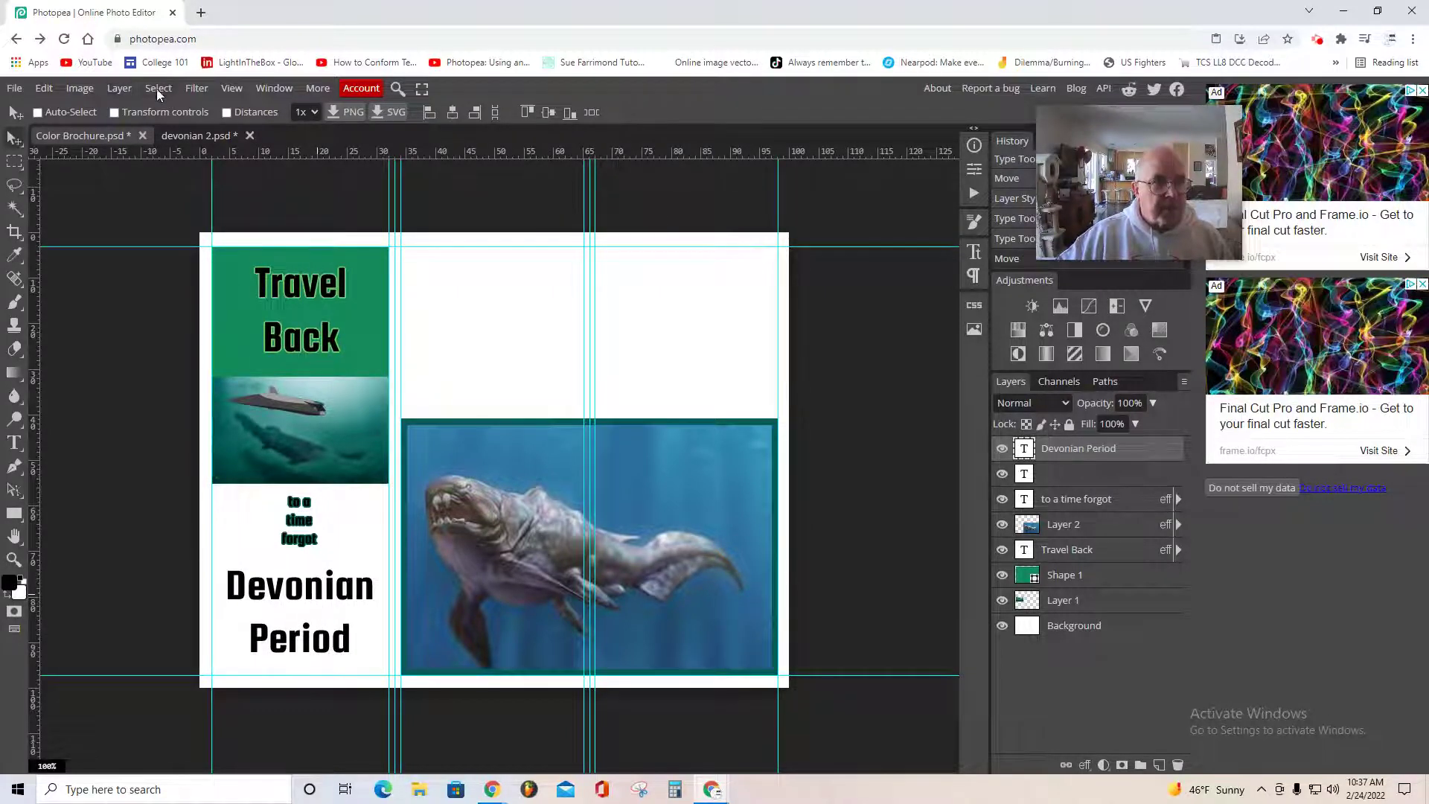
Apply a 2 px outside stroke in white (ffffff) to the "Devonian Period" text
click(119, 89)
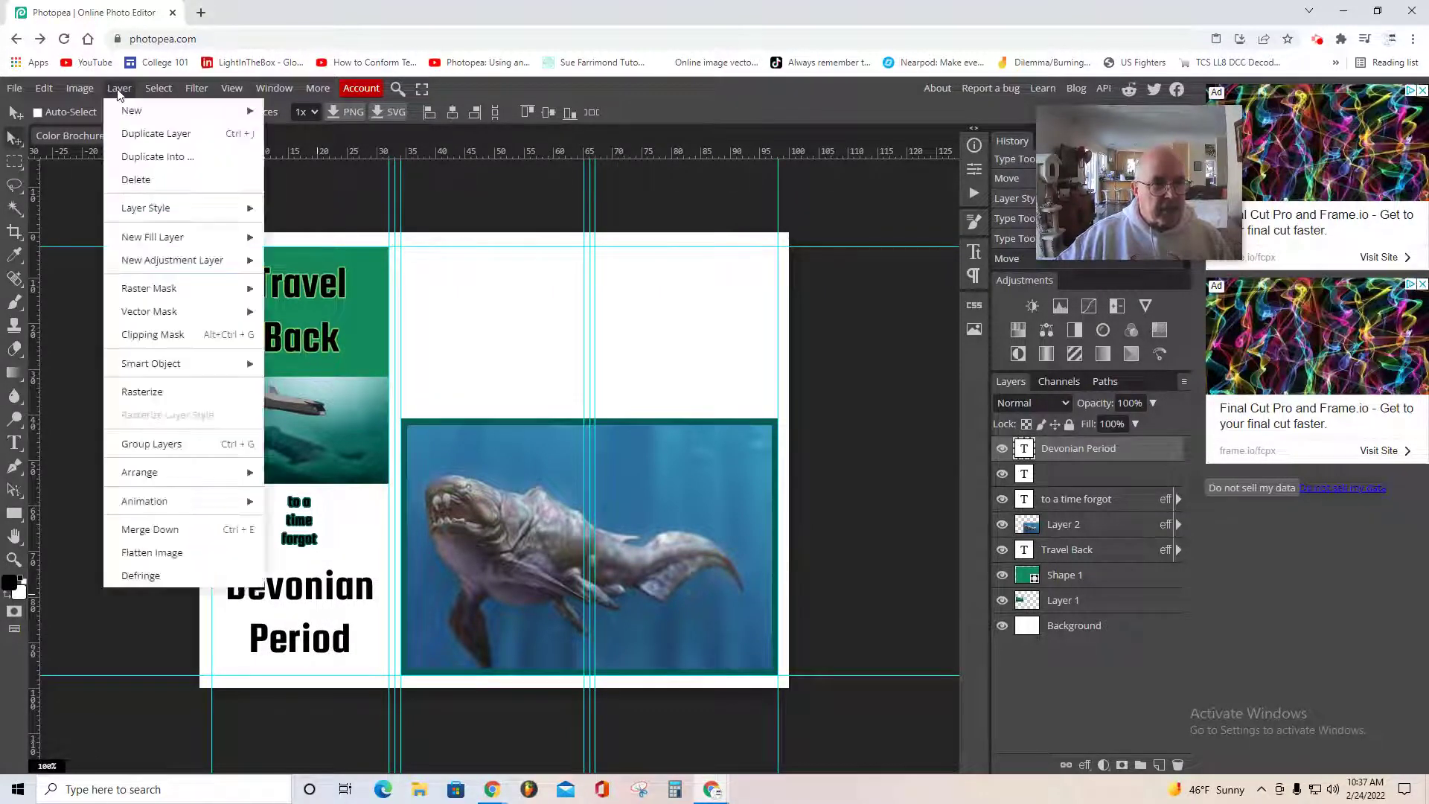
mouse_move(148, 214)
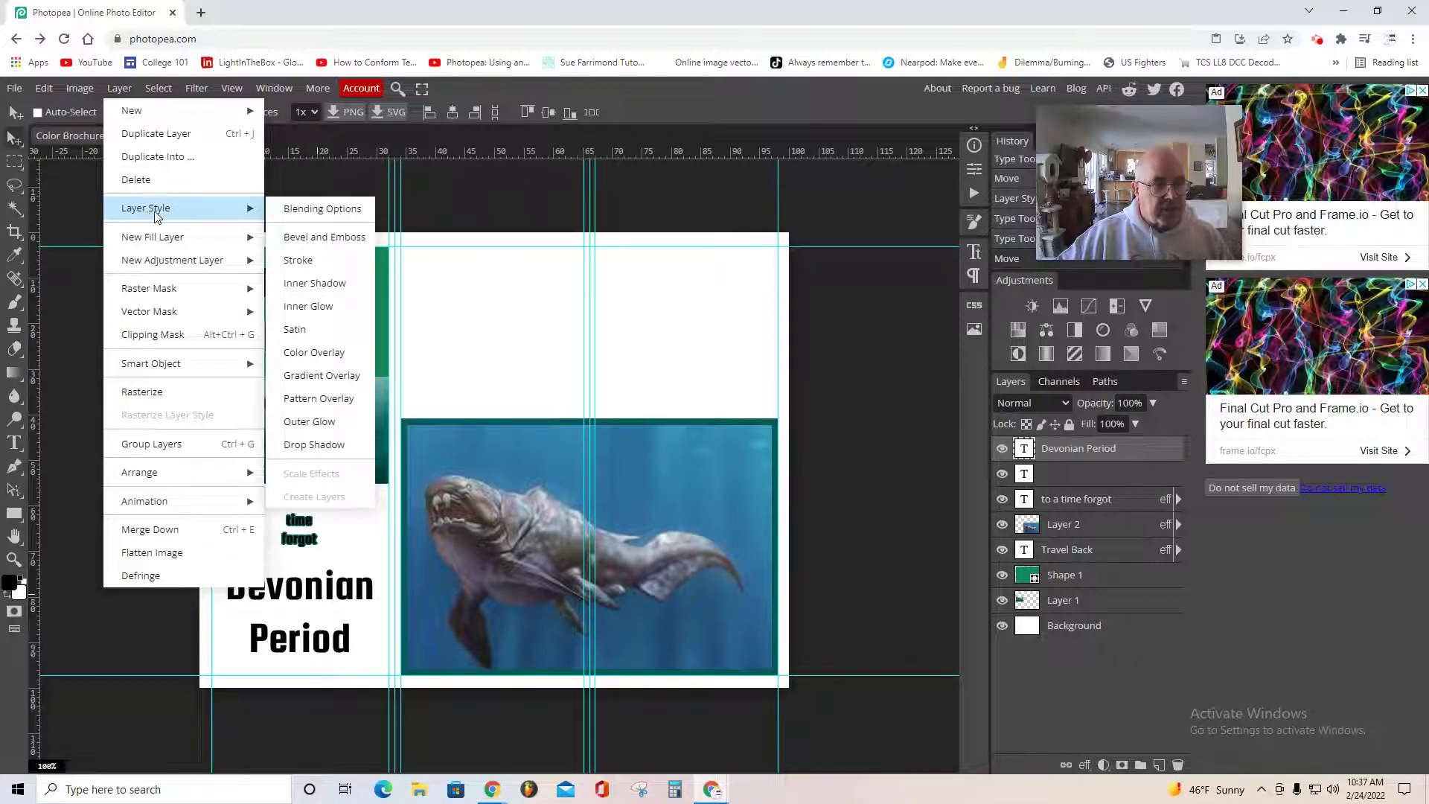
click(301, 262)
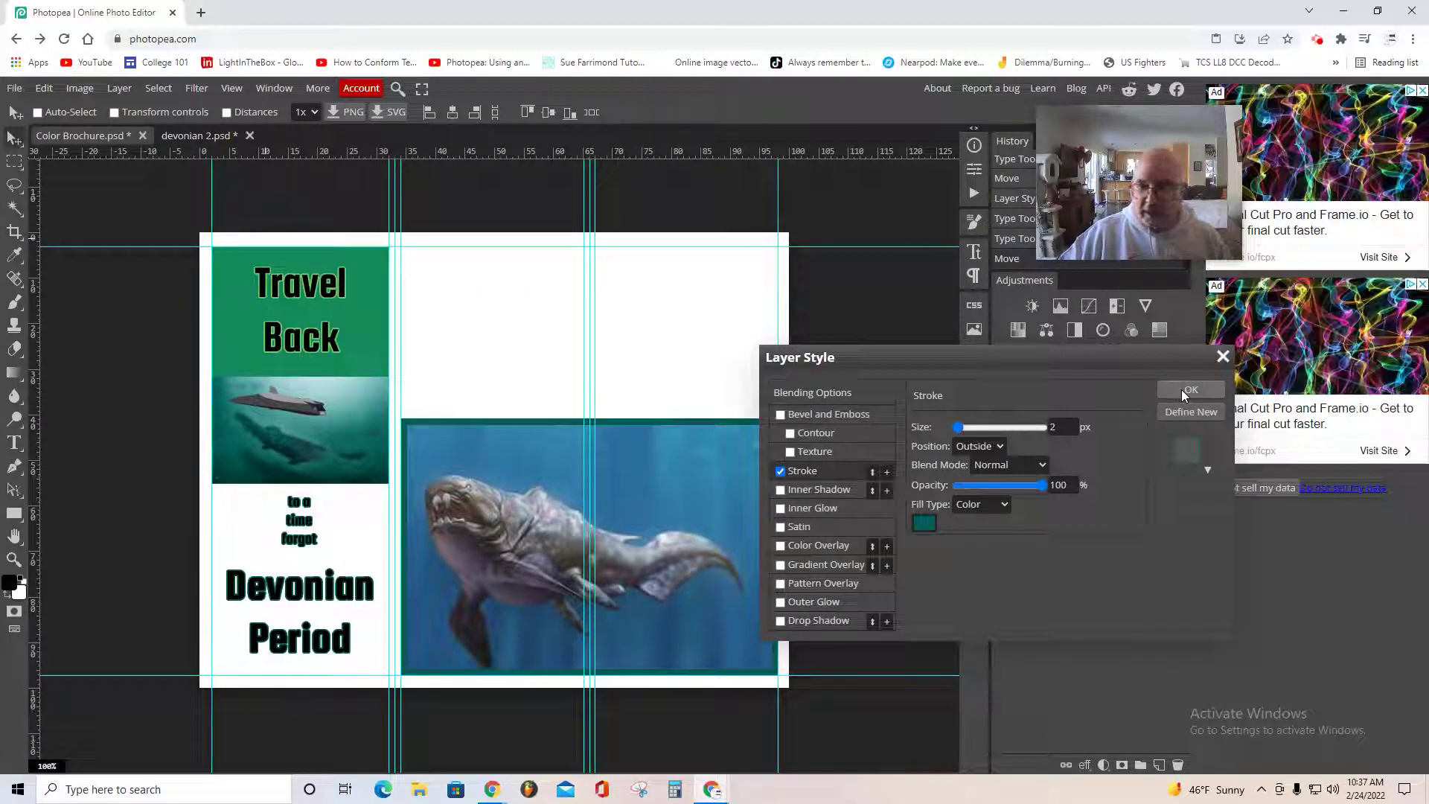
click(926, 524)
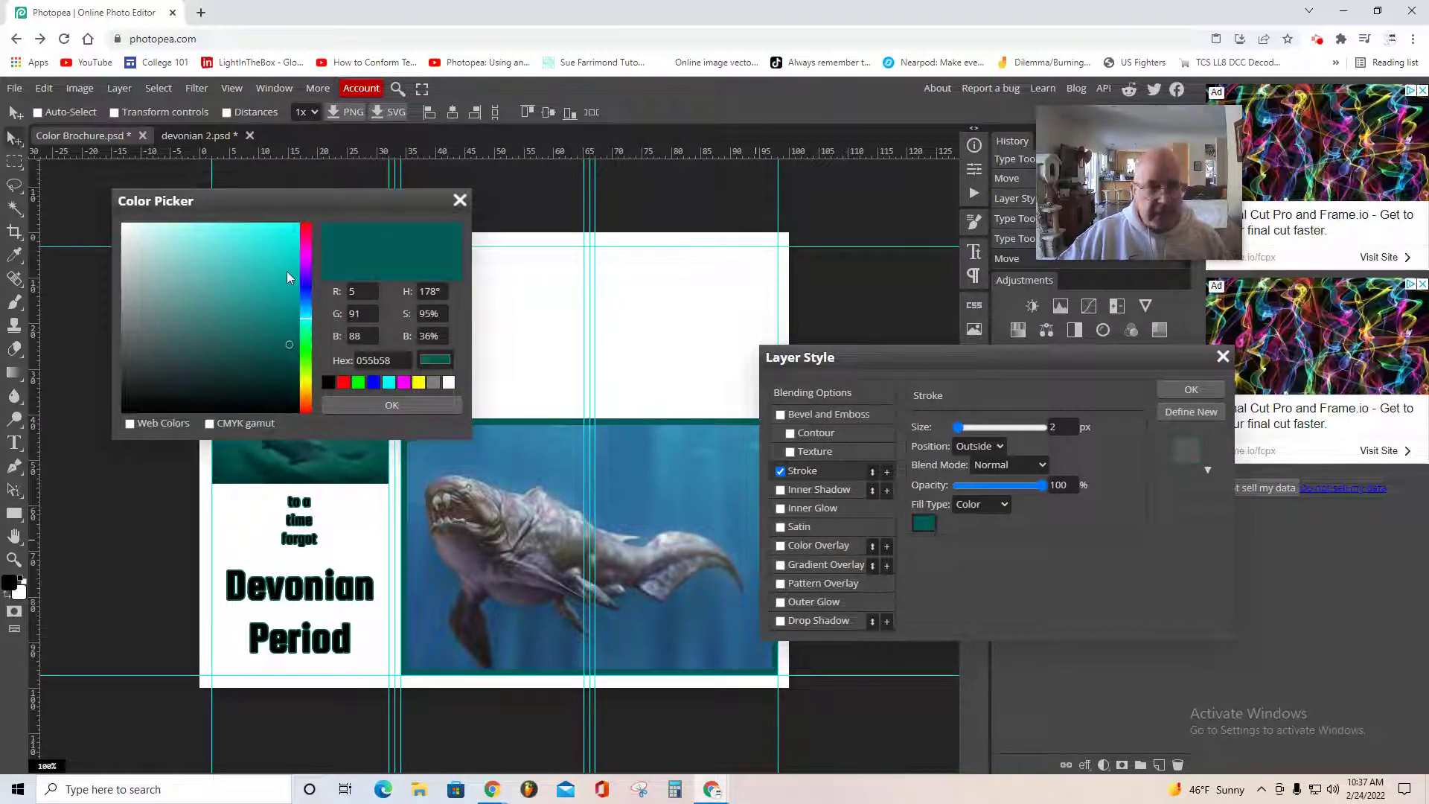
drag(167, 257, 110, 223)
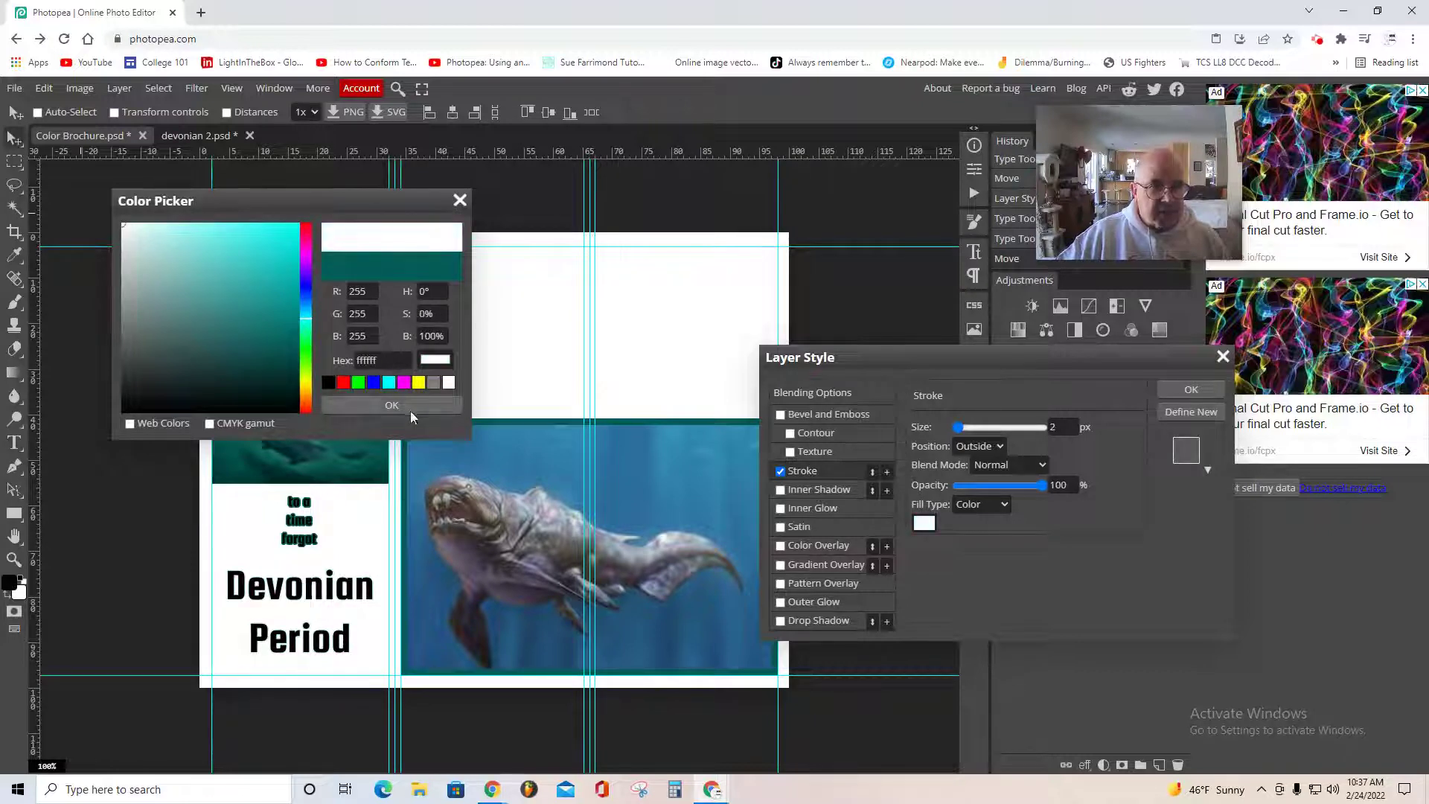
click(391, 405)
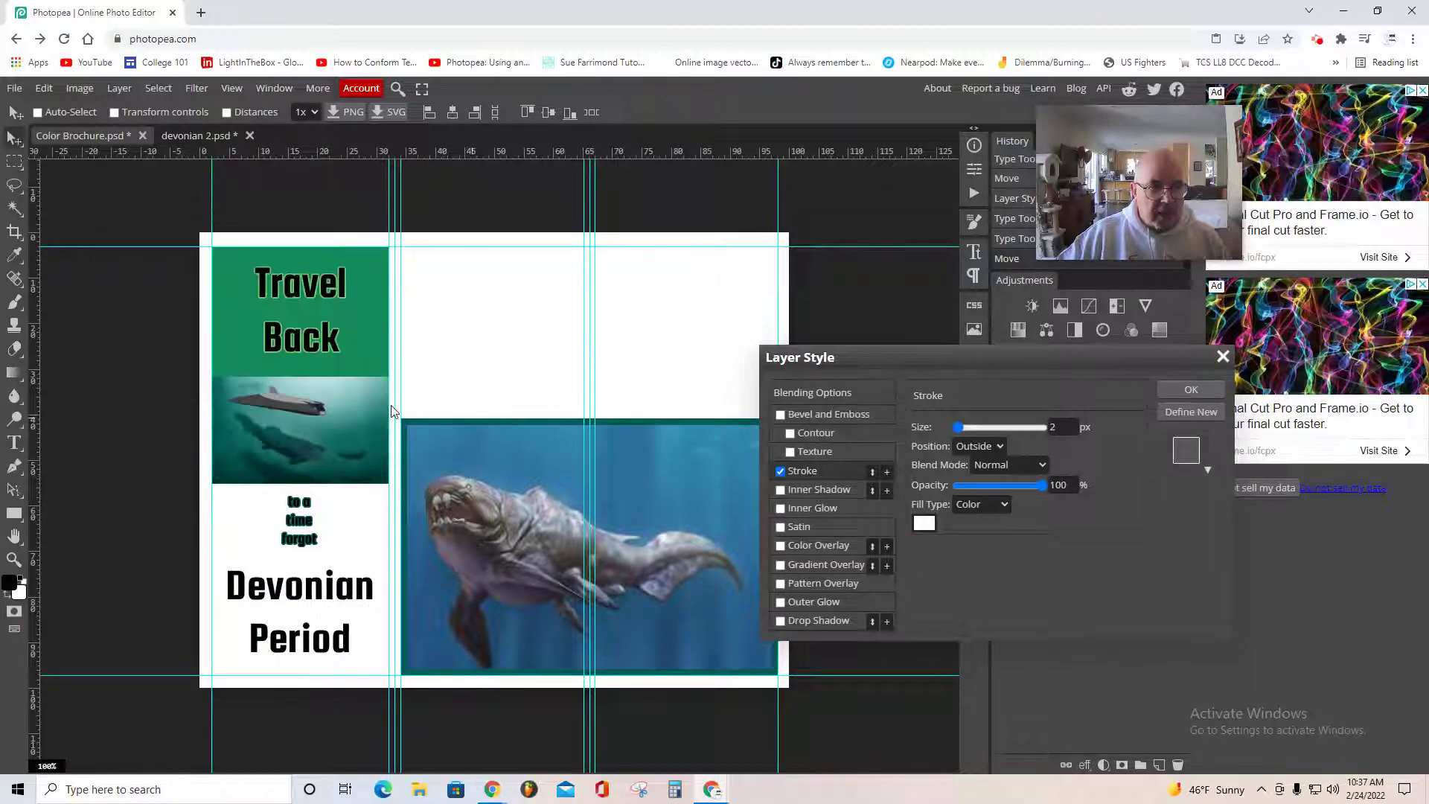
click(1196, 392)
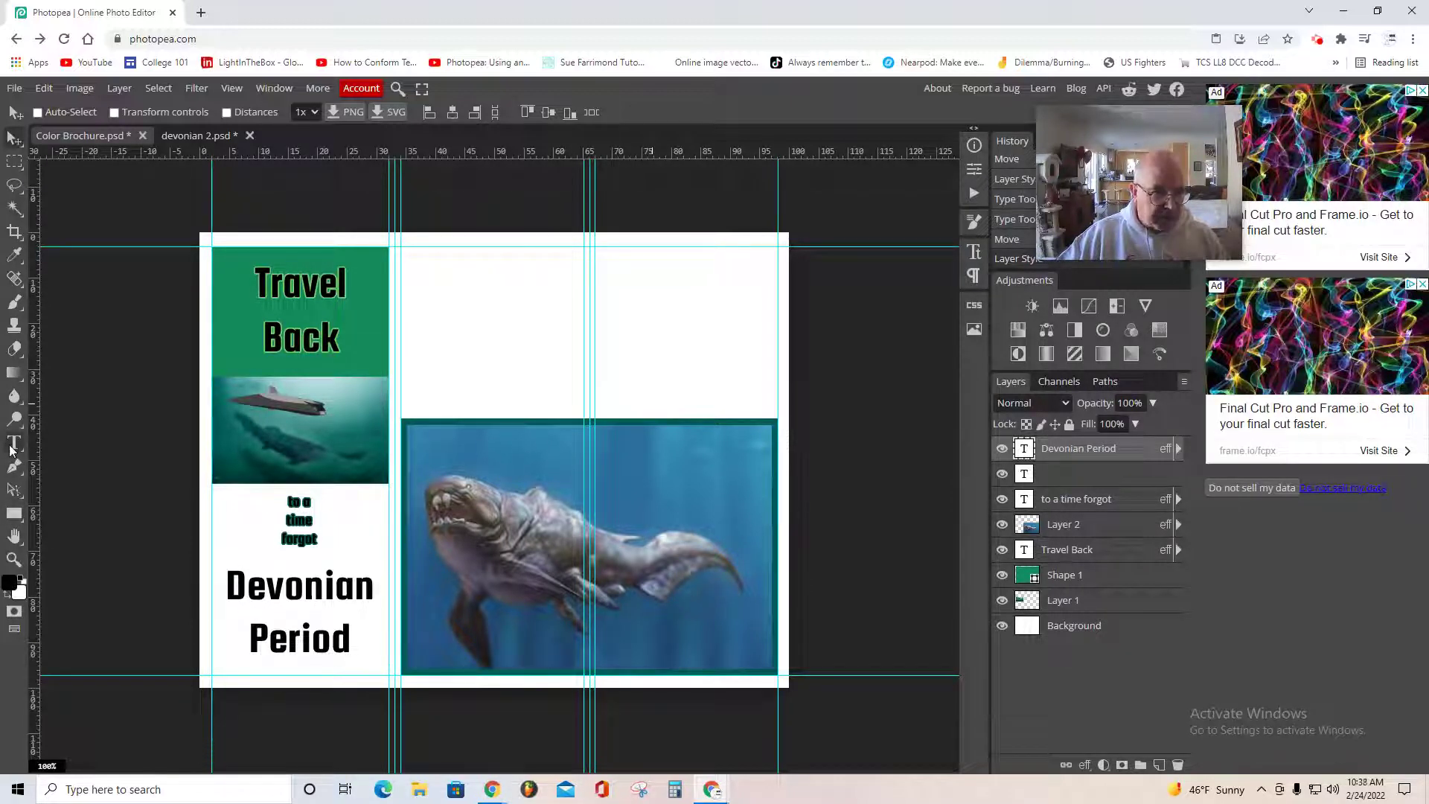
Draw a rectangle filled with dark teal (024c47), sampled from the underwater image, over the first panel's area below it, and move its layer beneath the tagline
click(13, 514)
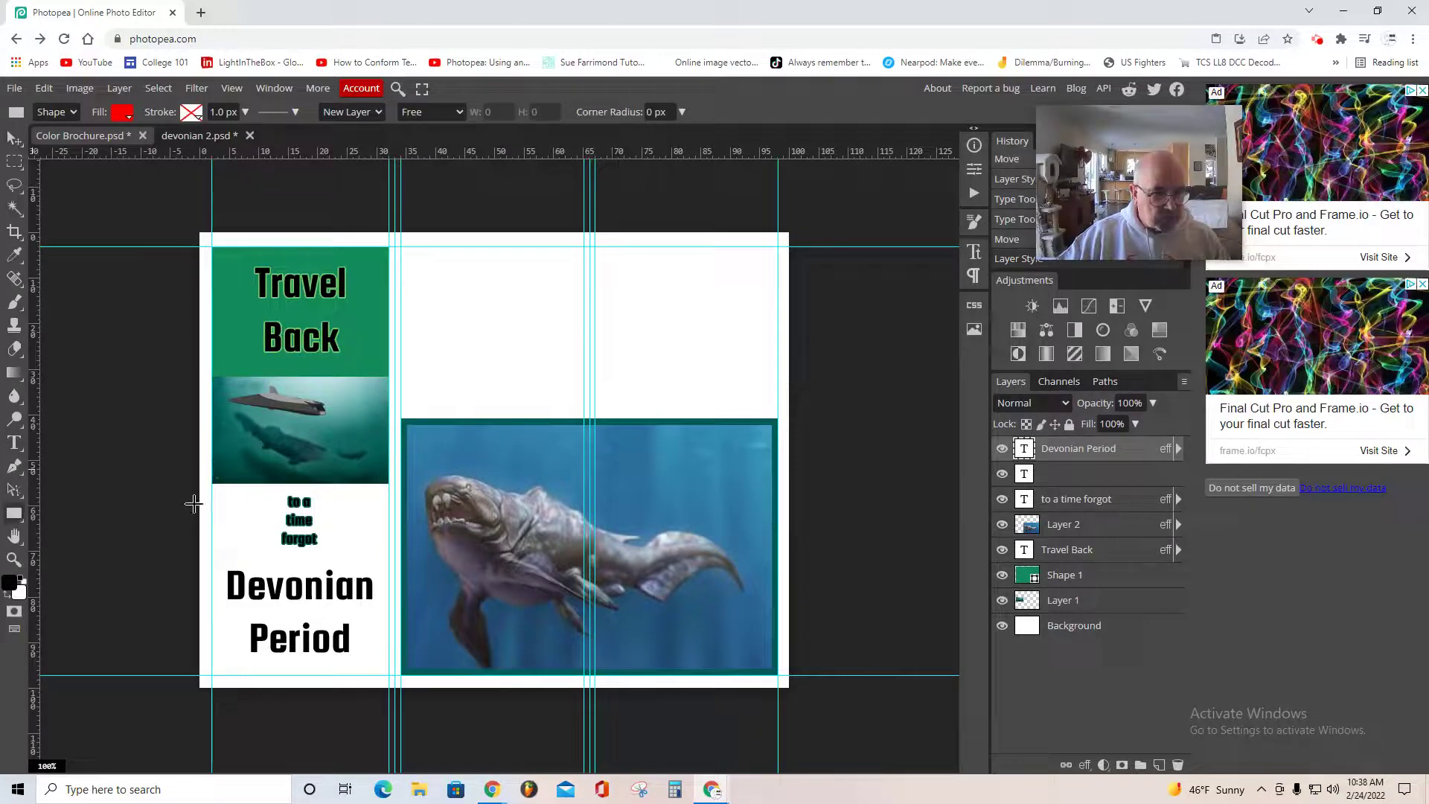
click(121, 114)
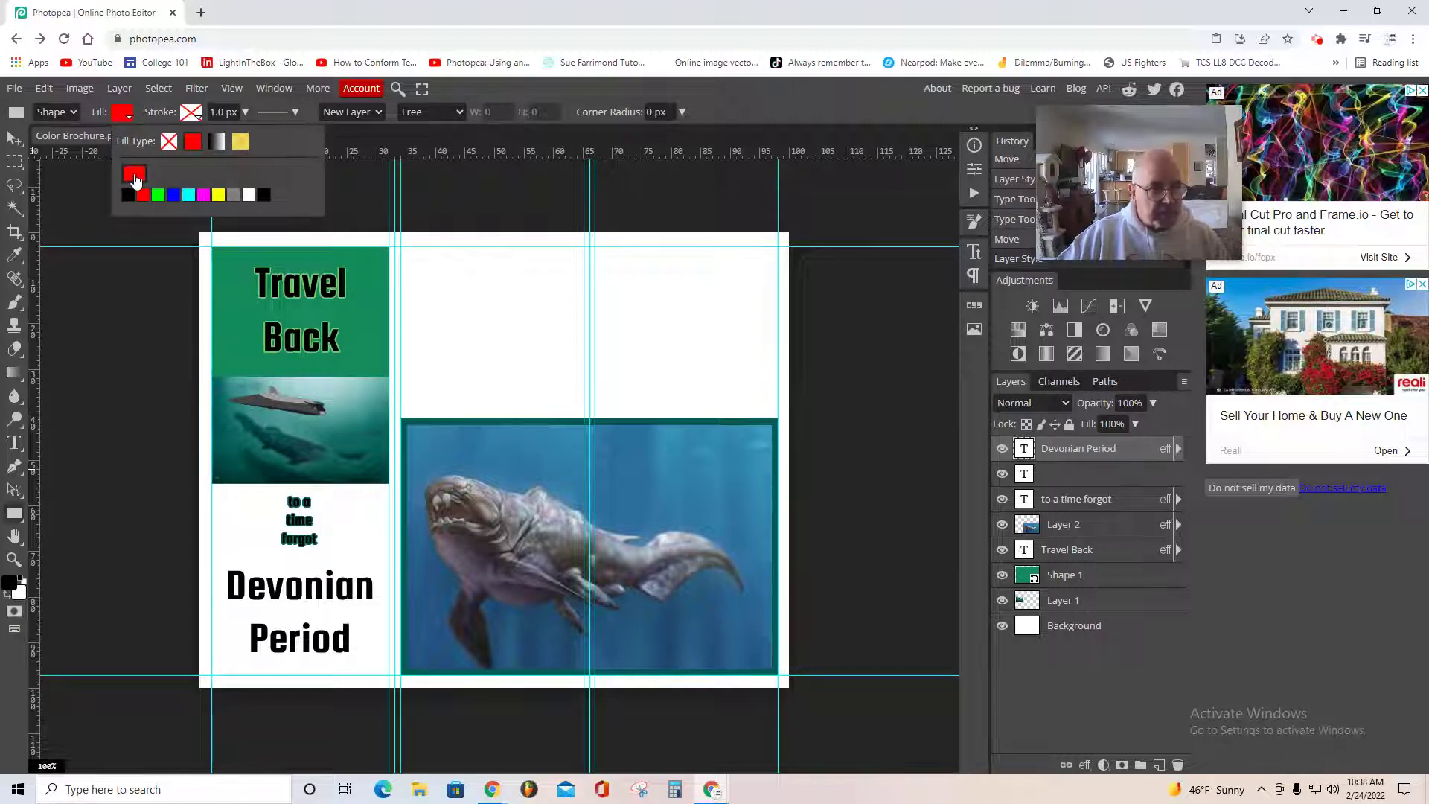
click(135, 177)
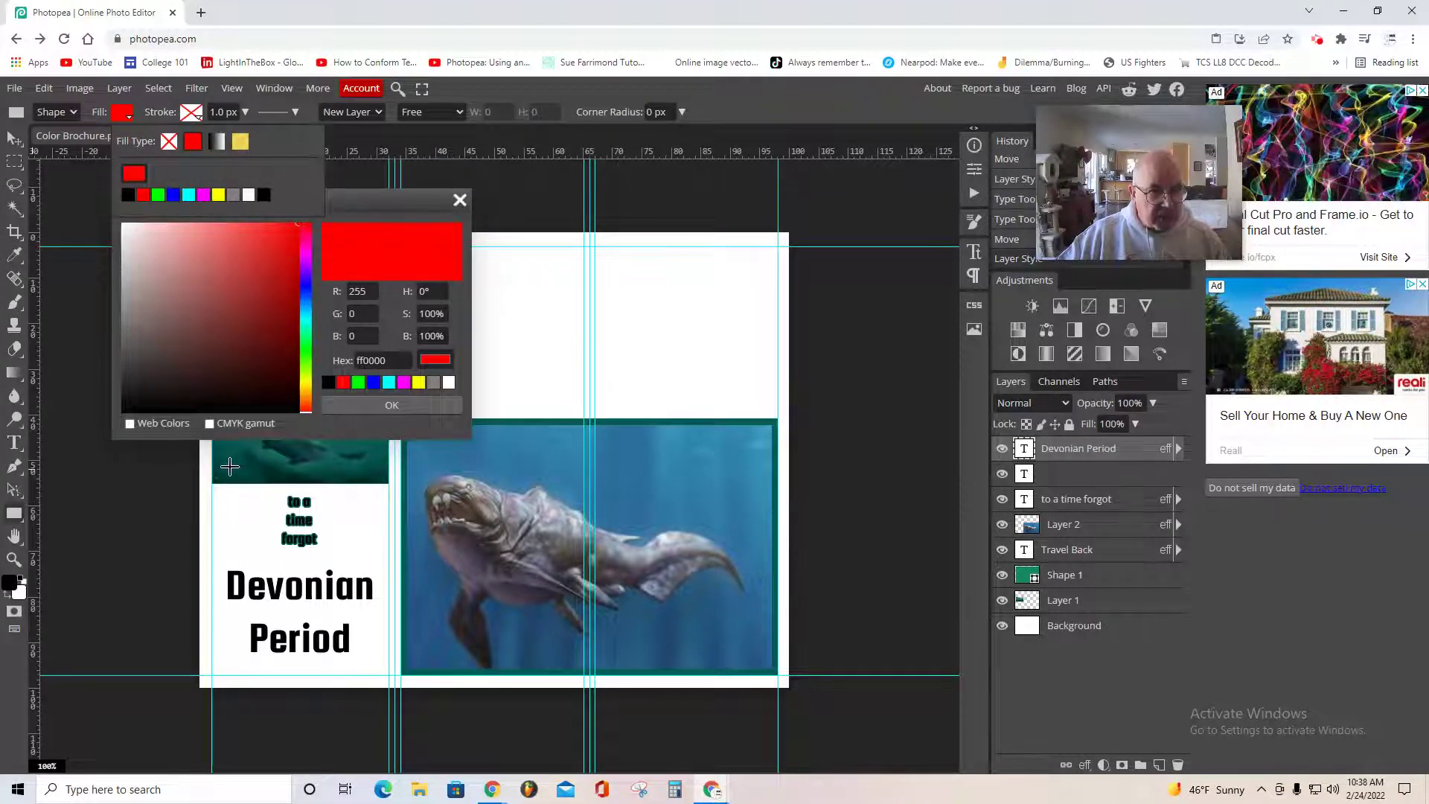
click(229, 467)
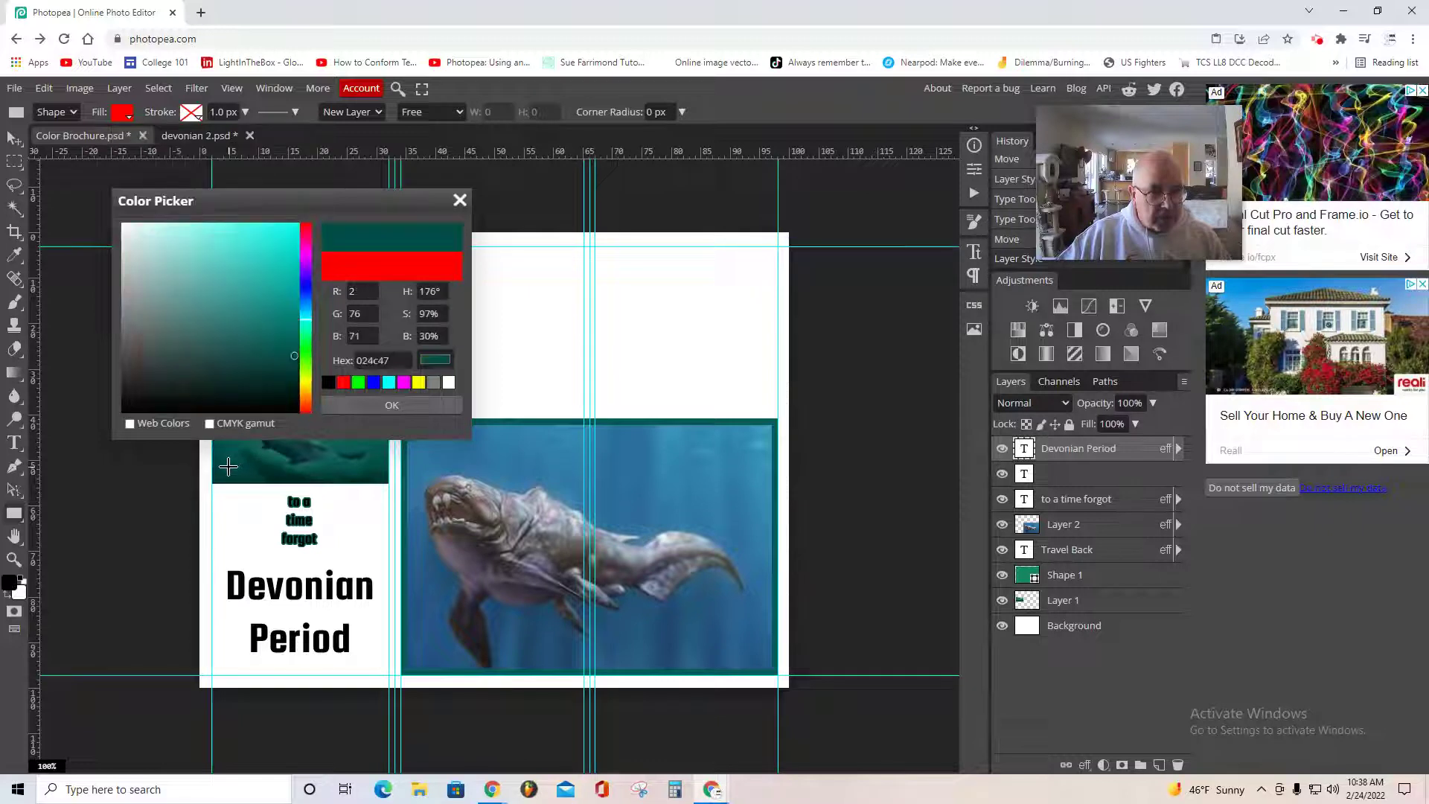
click(390, 405)
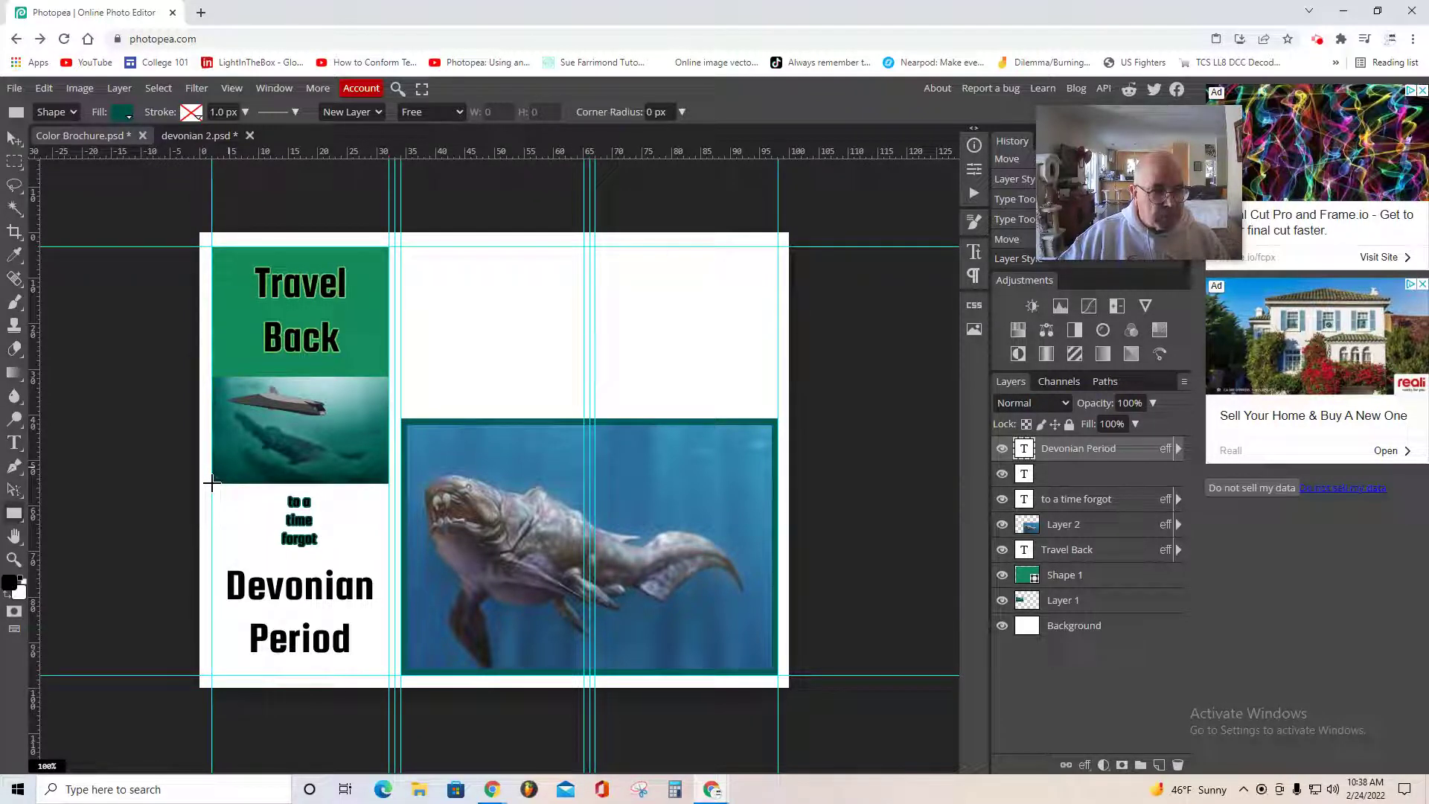
drag(212, 483, 389, 676)
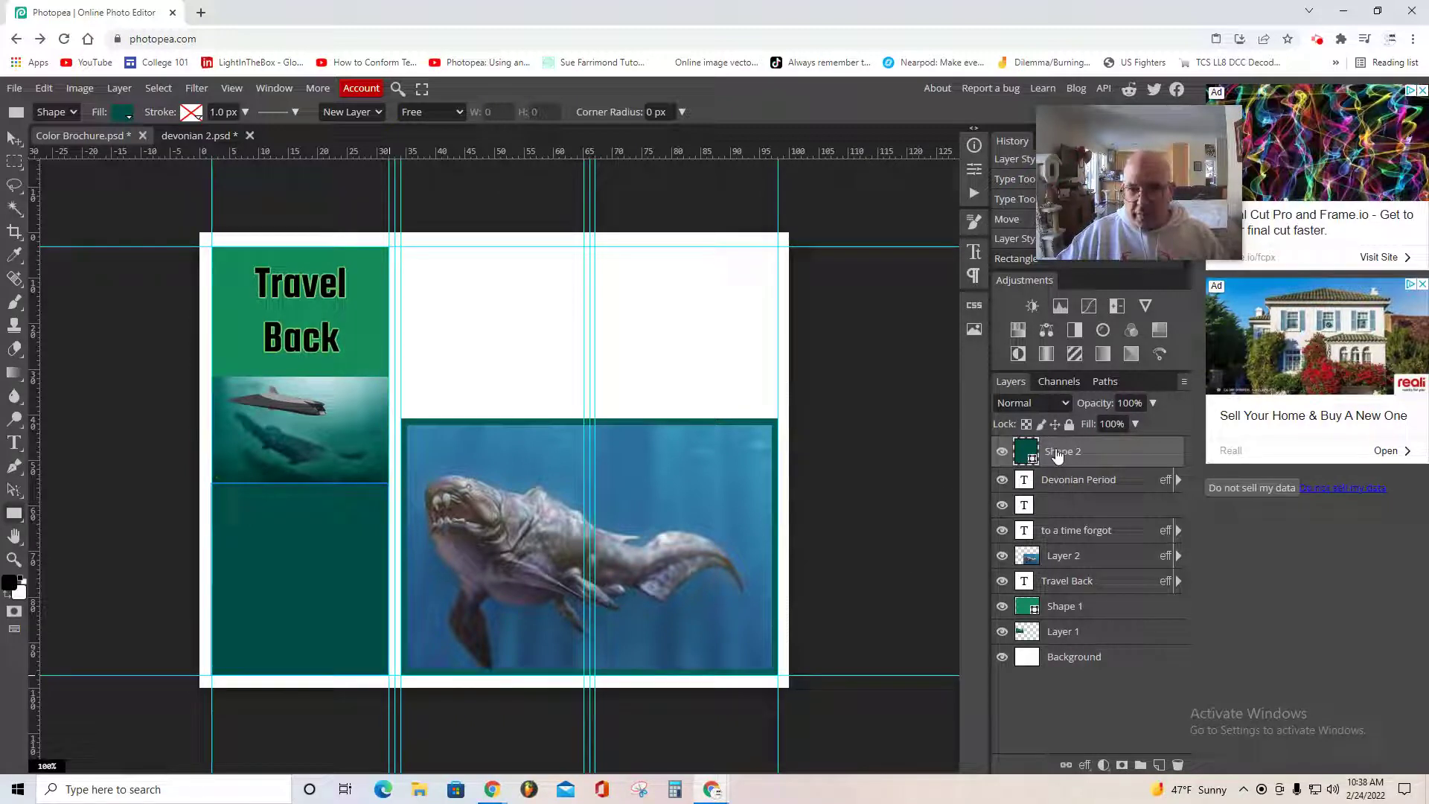
drag(1057, 455, 1059, 560)
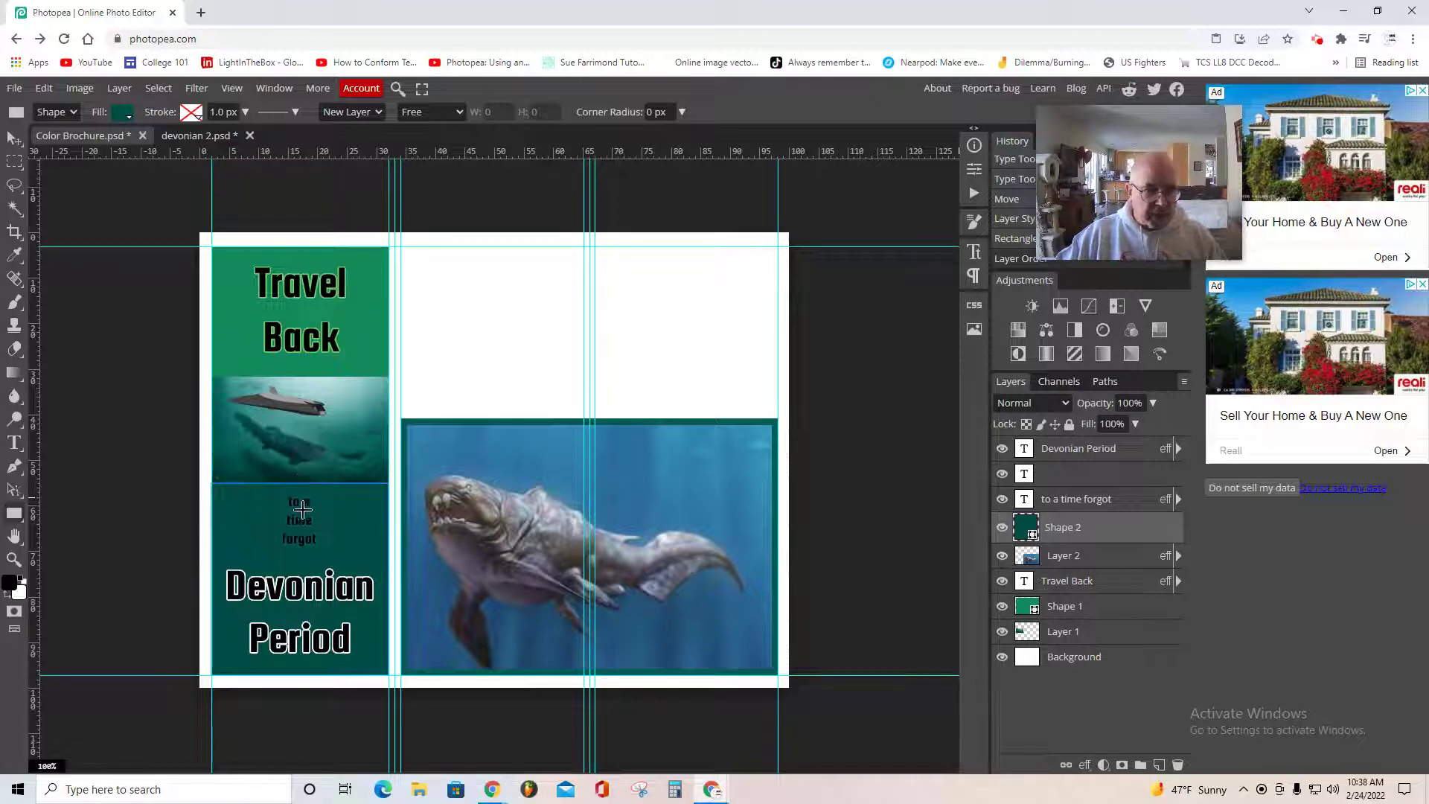
Change the stroke color of the "to a time forgot" tagline text to near-white (fefefe) and apply the layer style
click(1057, 504)
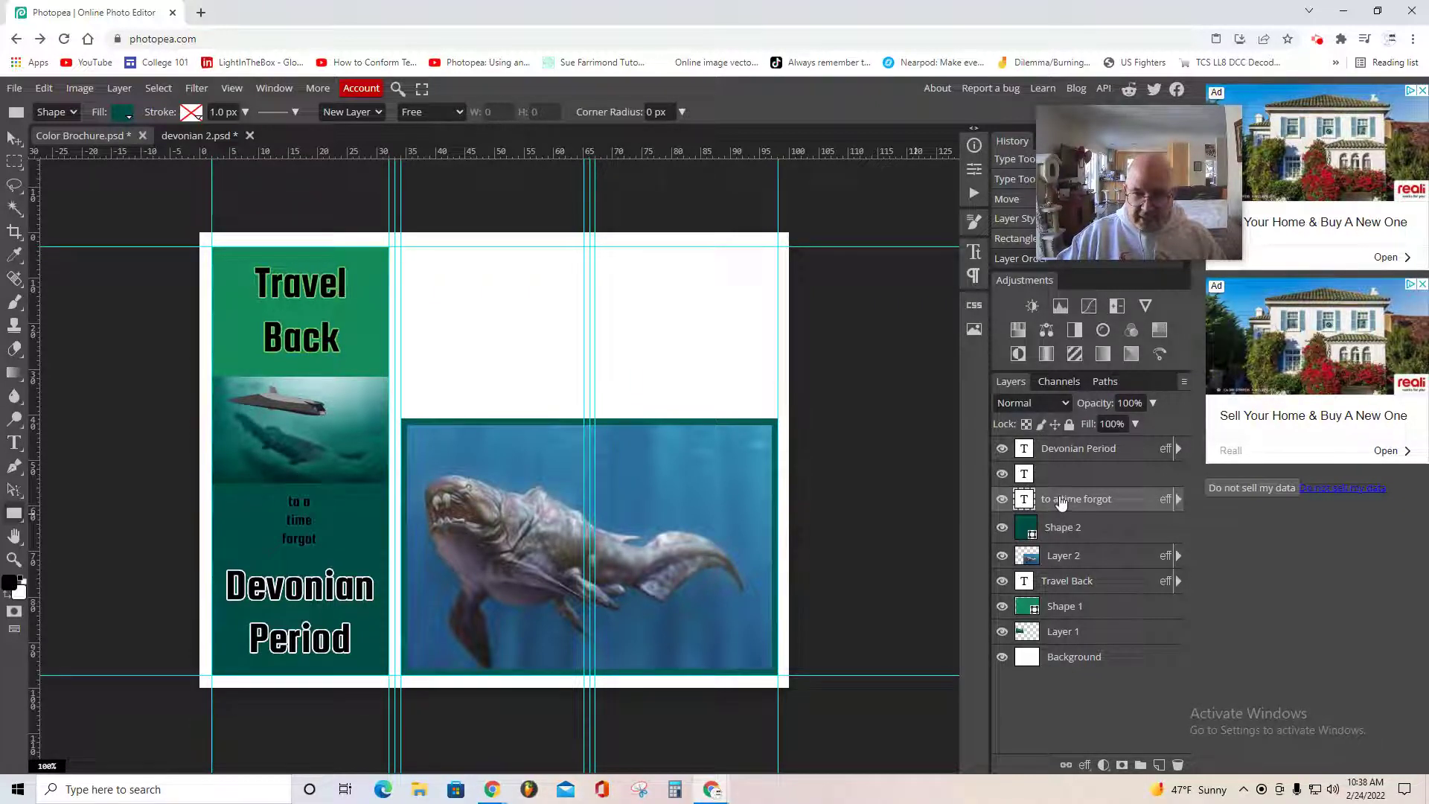
click(119, 89)
mouse_move(147, 214)
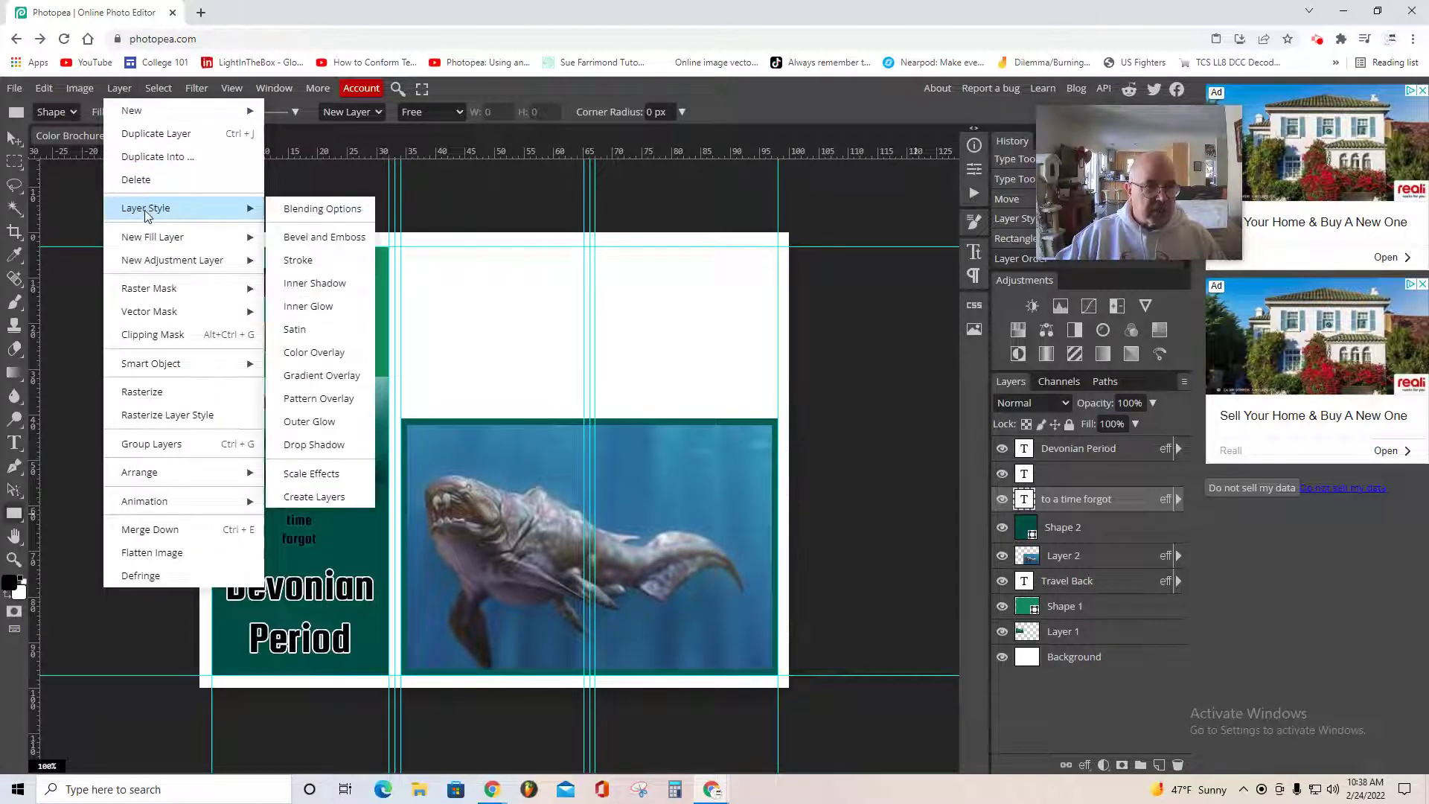
click(314, 259)
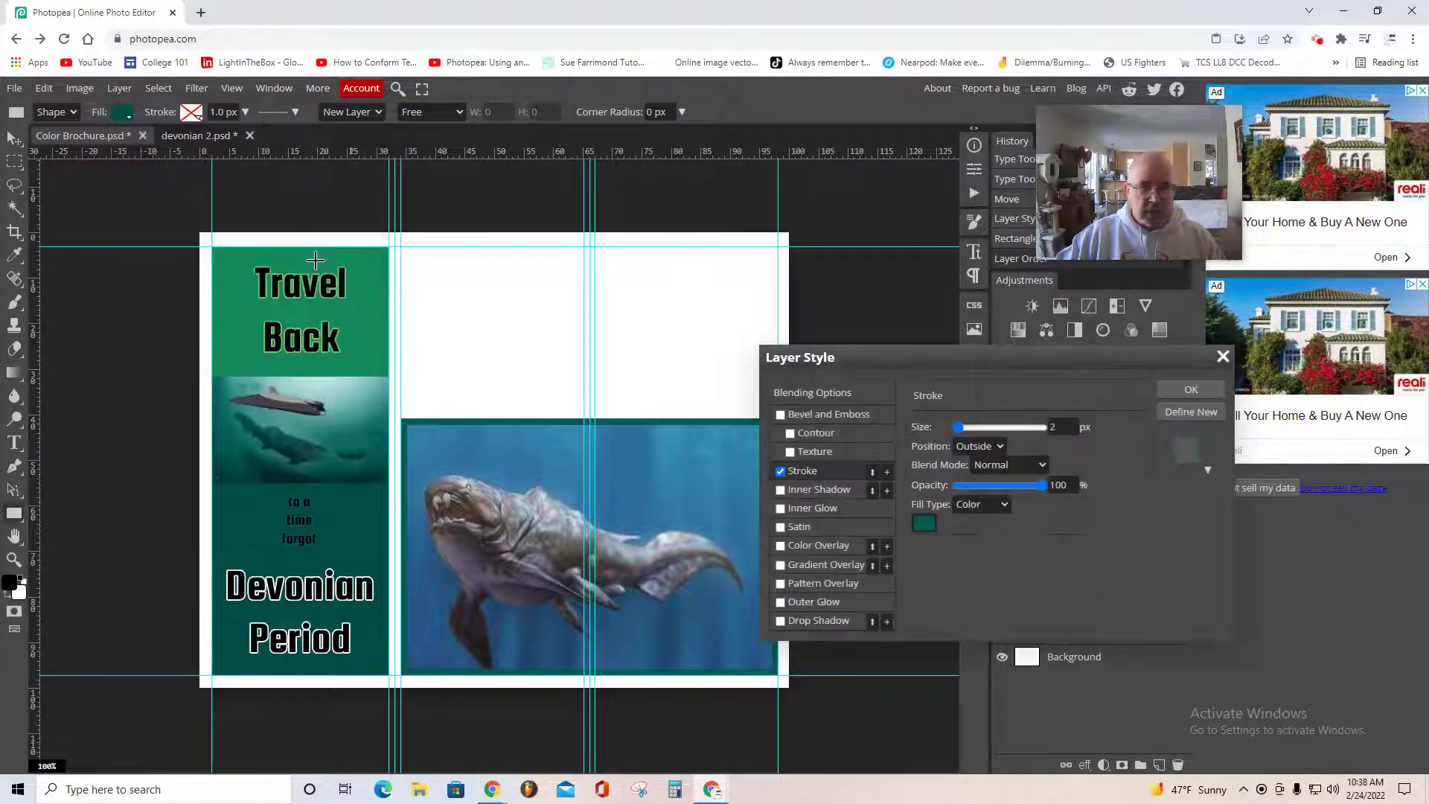
click(924, 523)
drag(223, 262, 112, 223)
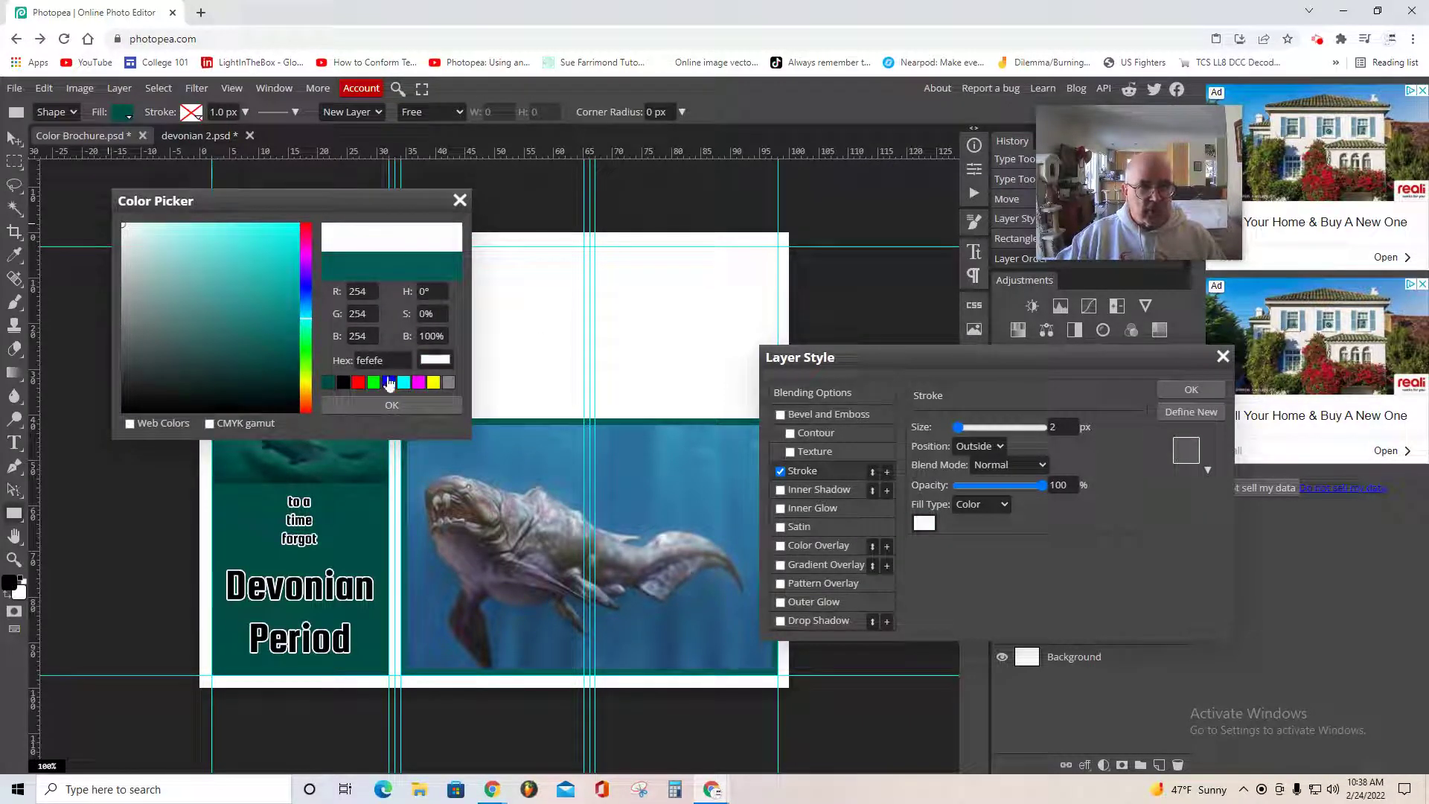
click(393, 405)
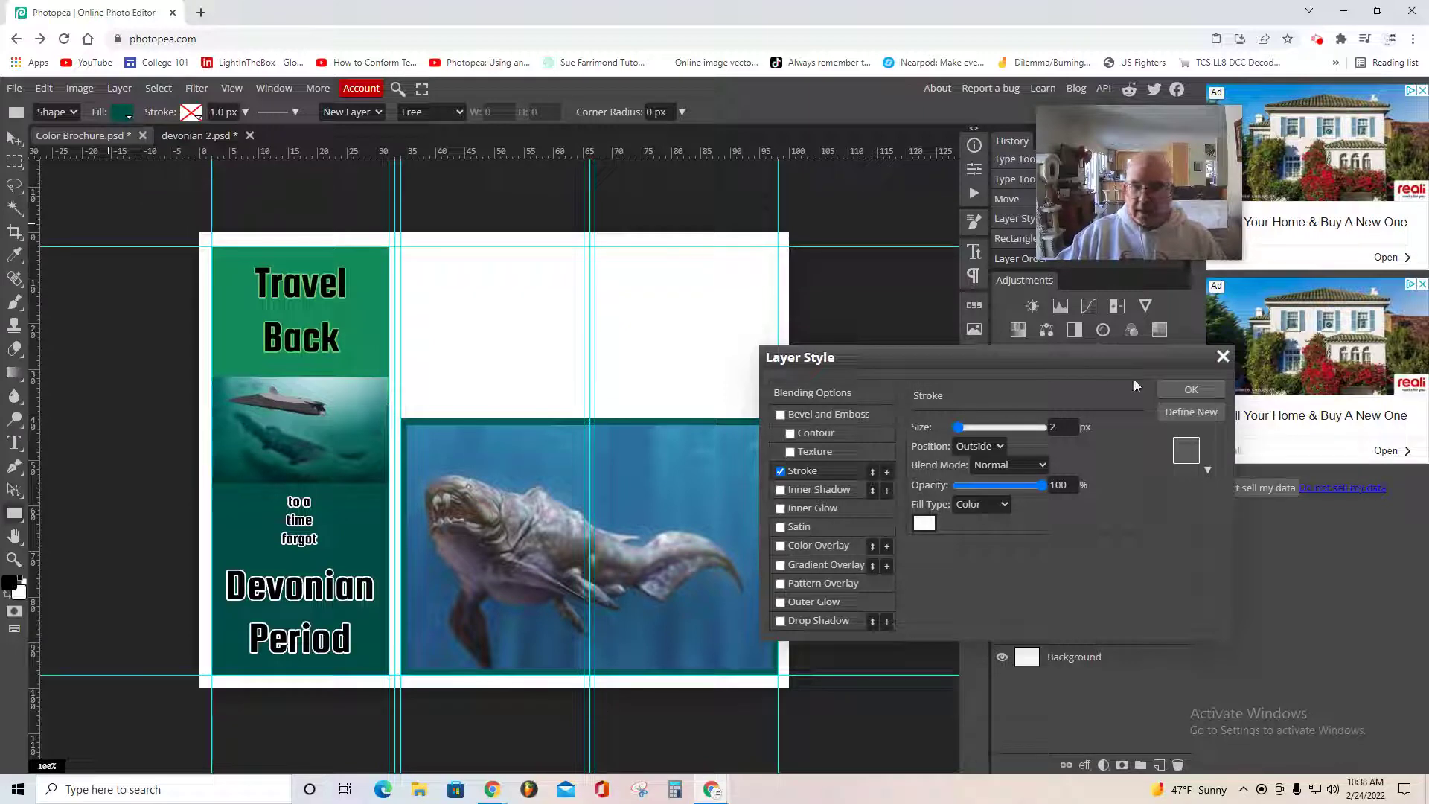
click(1191, 389)
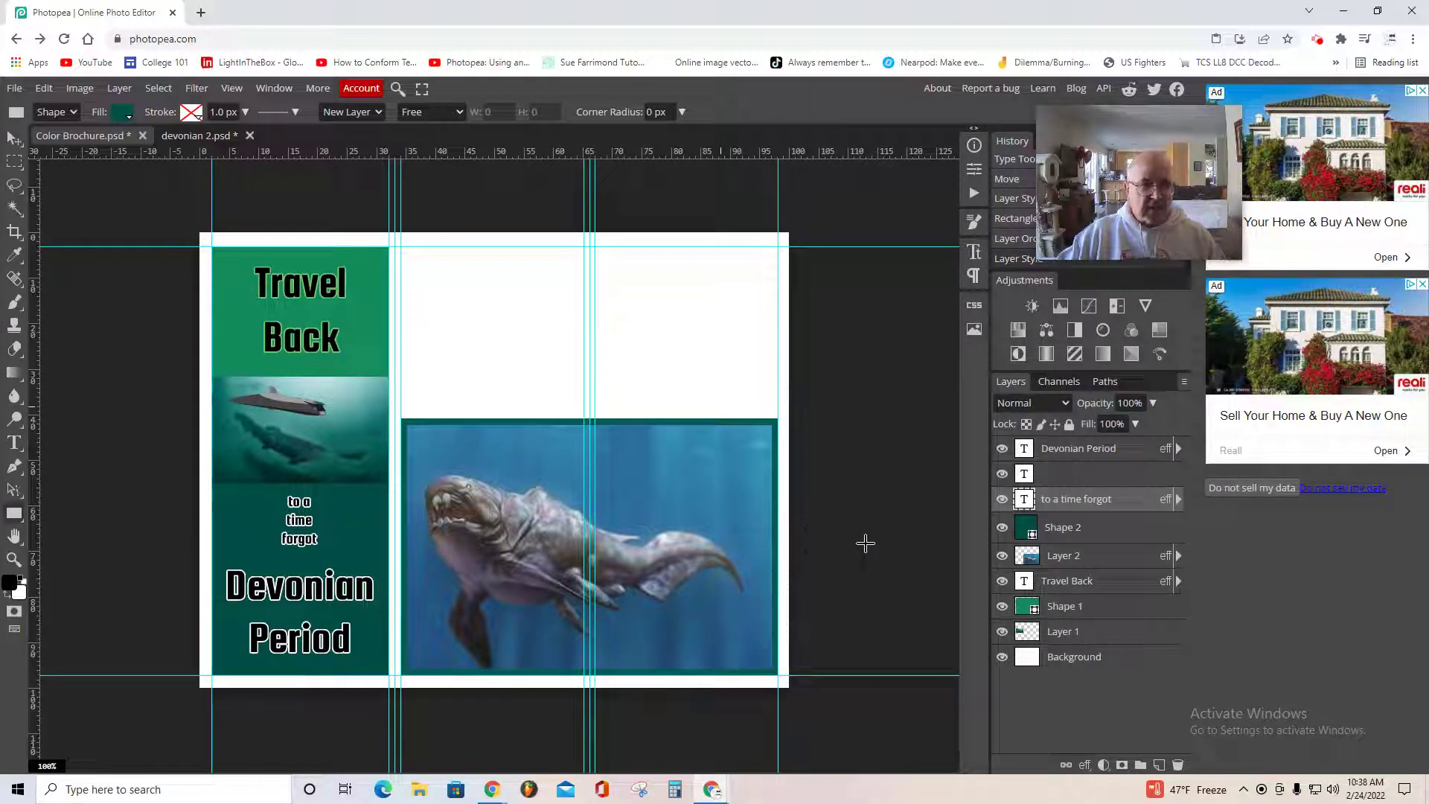